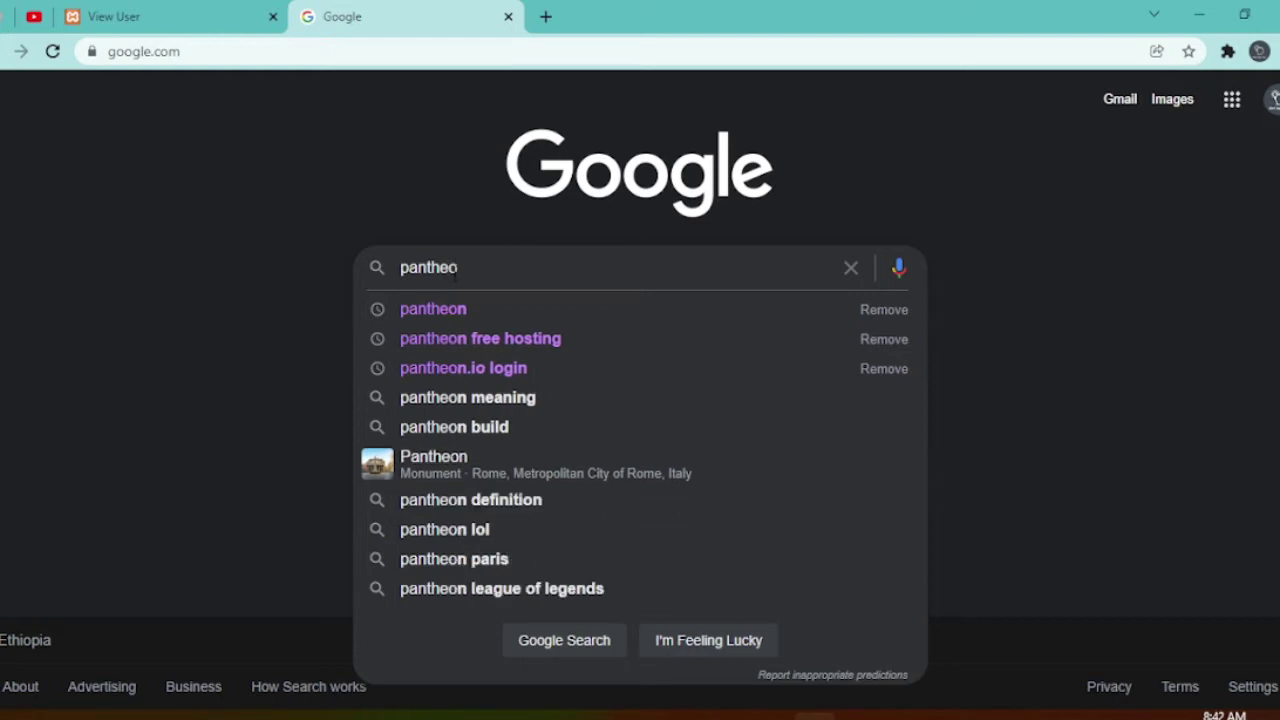
# - Search Google for 'pantheon'
pyautogui.write('n')
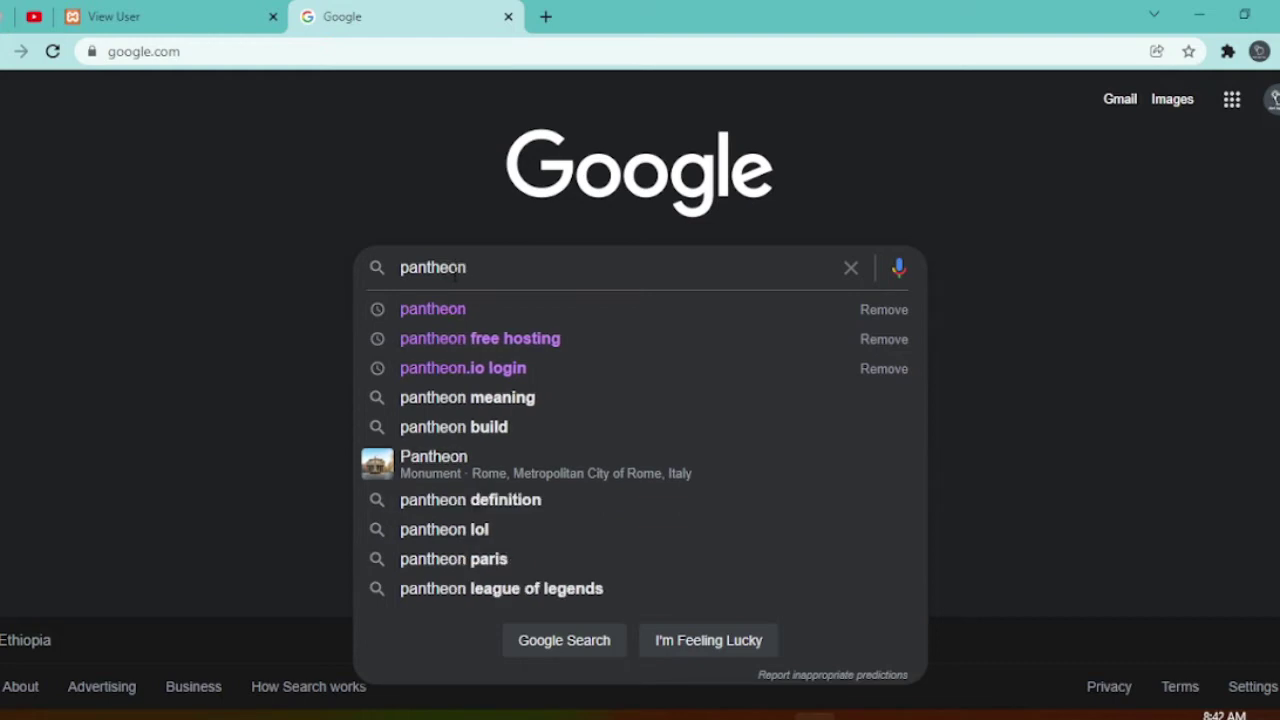
pyautogui.press('Return')
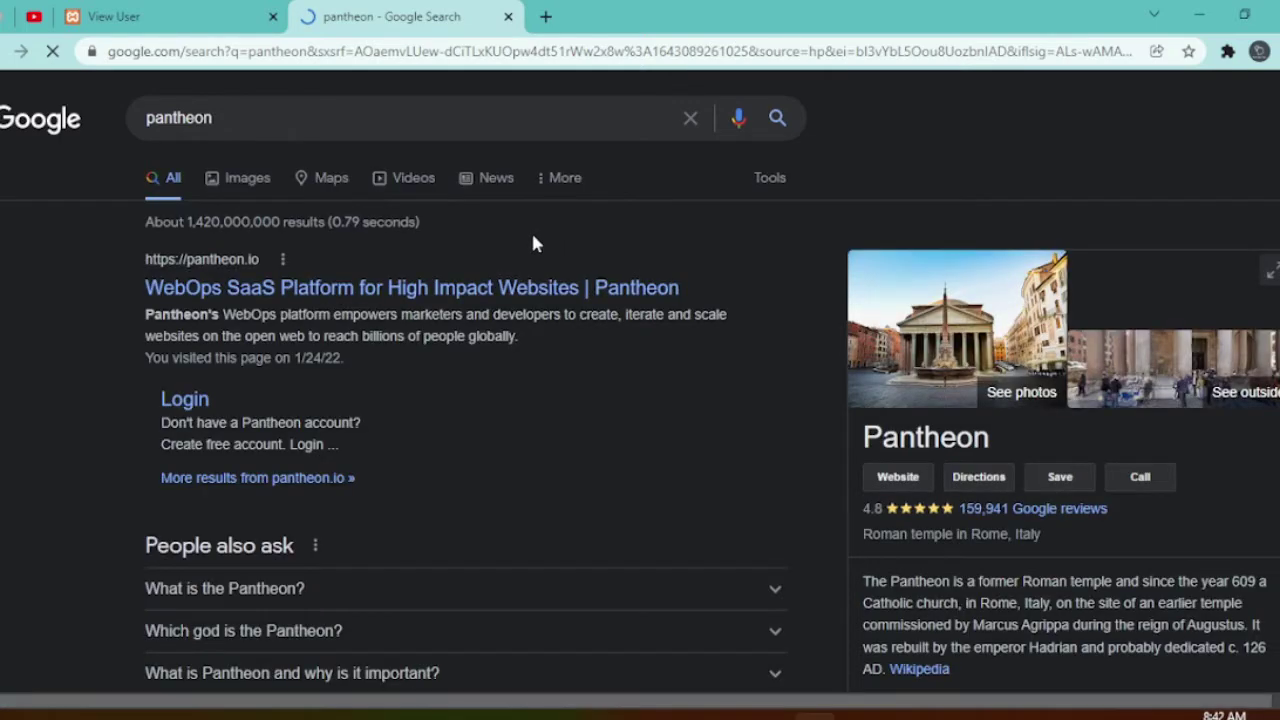
# - Open the pantheon.io result and go to its Get Started registration page
pyautogui.click(318, 290)
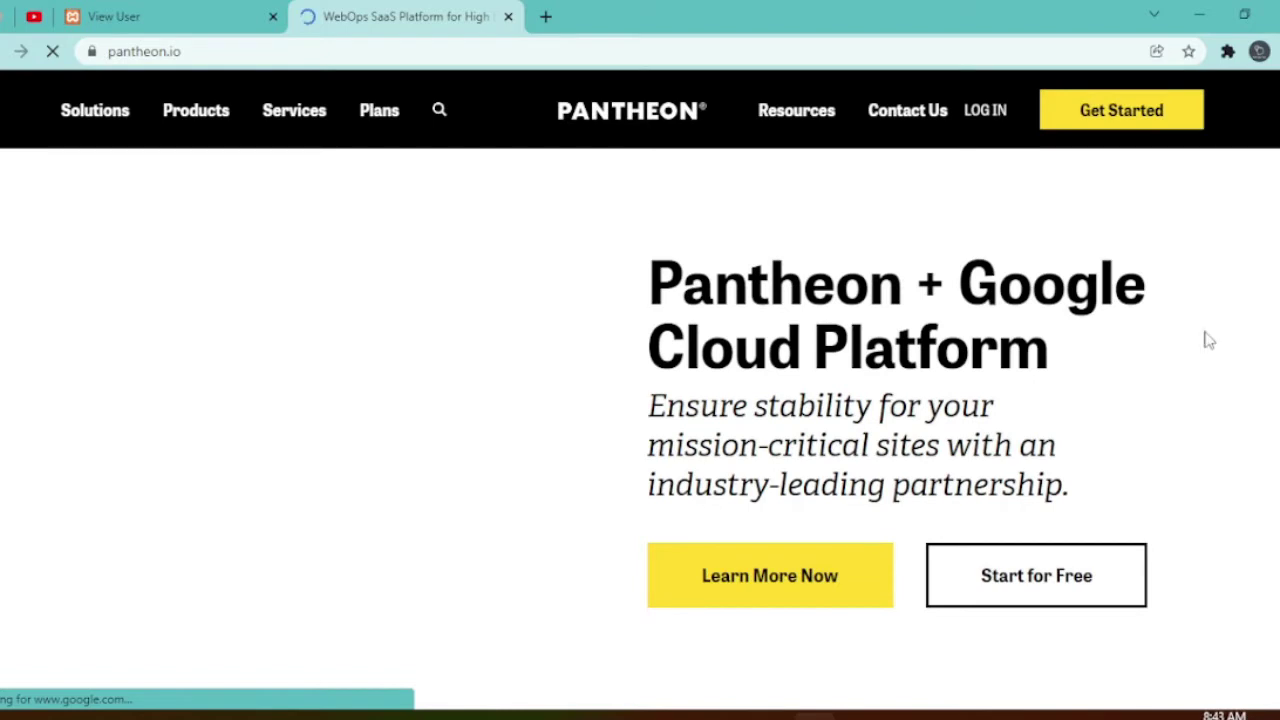
pyautogui.click(1110, 126)
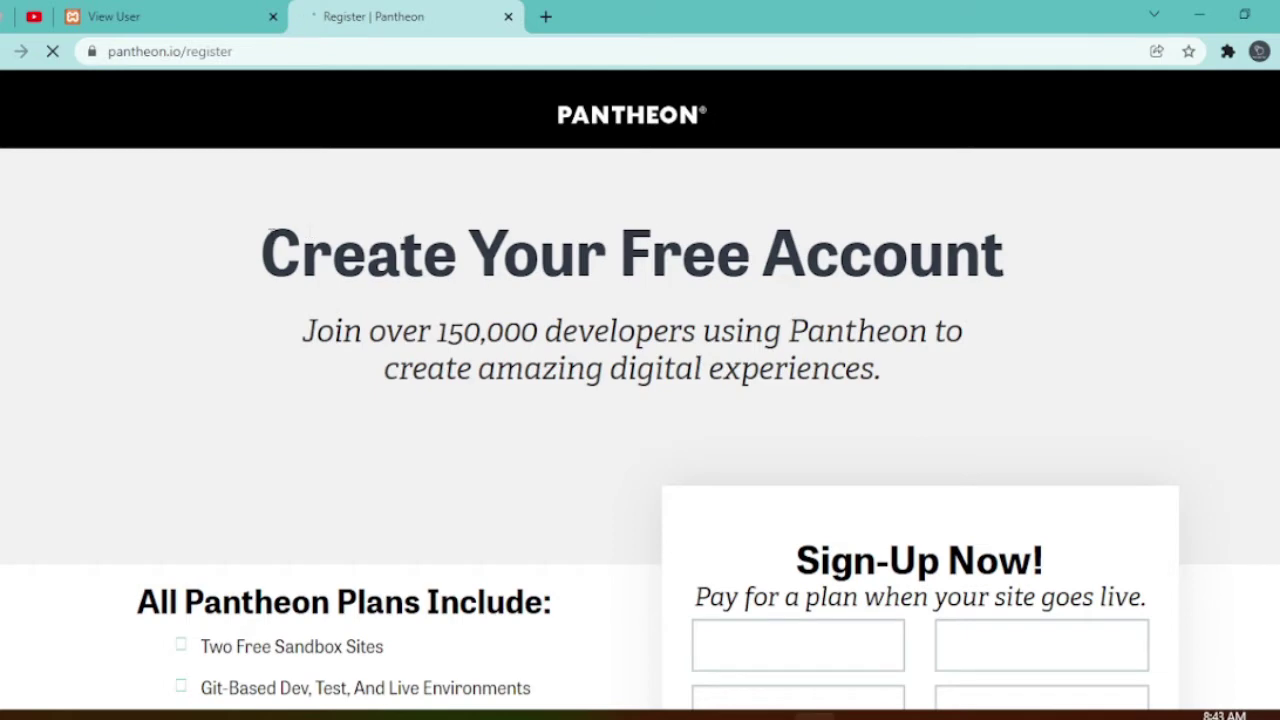
pyautogui.moveTo(287, 254); pyautogui.dragTo(262, 254)
pyautogui.moveTo(907, 290); pyautogui.dragTo(1033, 289)
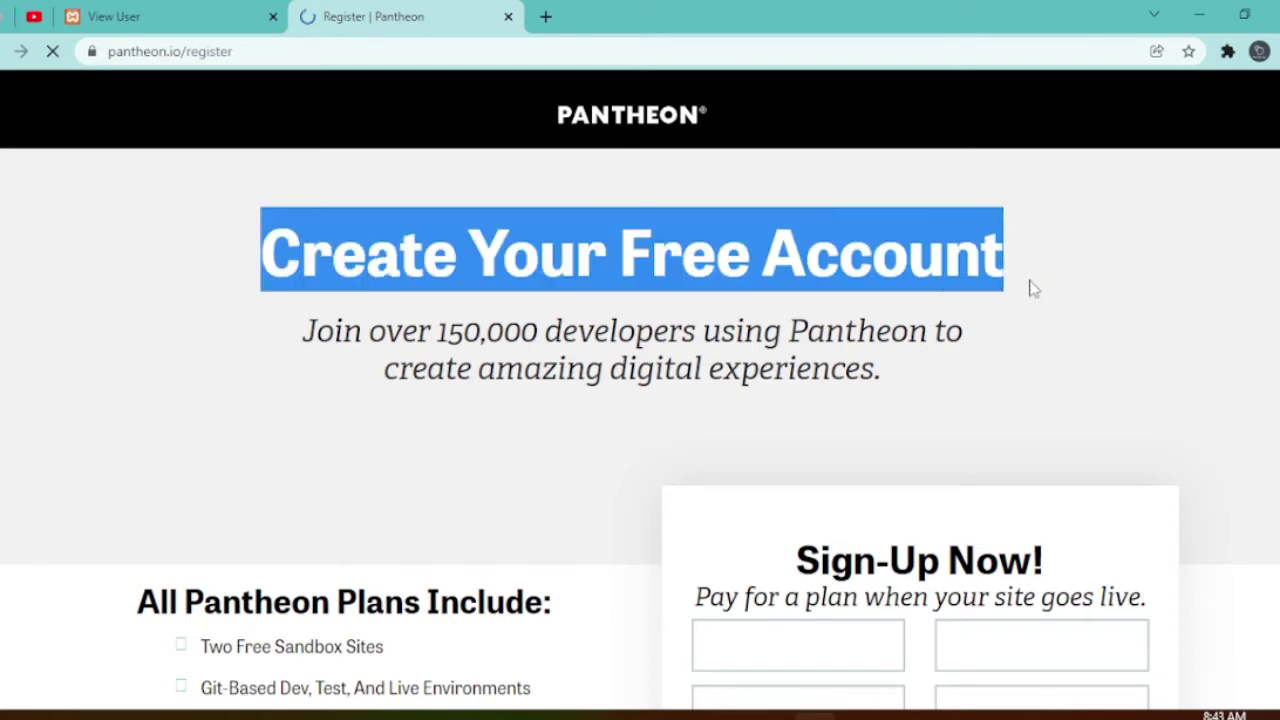
pyautogui.click(310, 336)
# - Scroll the Create Your Free Account form down to the Sign in with Google button
pyautogui.moveTo(310, 336); pyautogui.dragTo(518, 347)
pyautogui.scroll(-3, 791, 449)
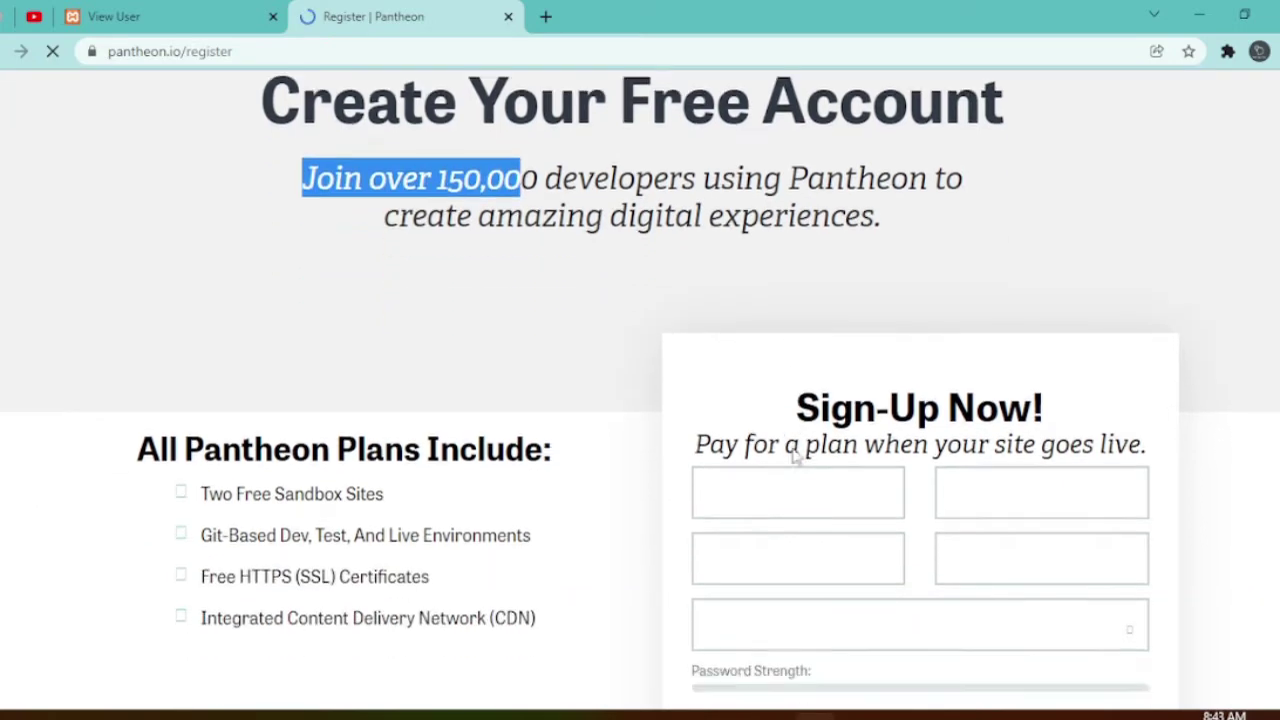
pyautogui.click(733, 361)
pyautogui.scroll(-3, 580, 314)
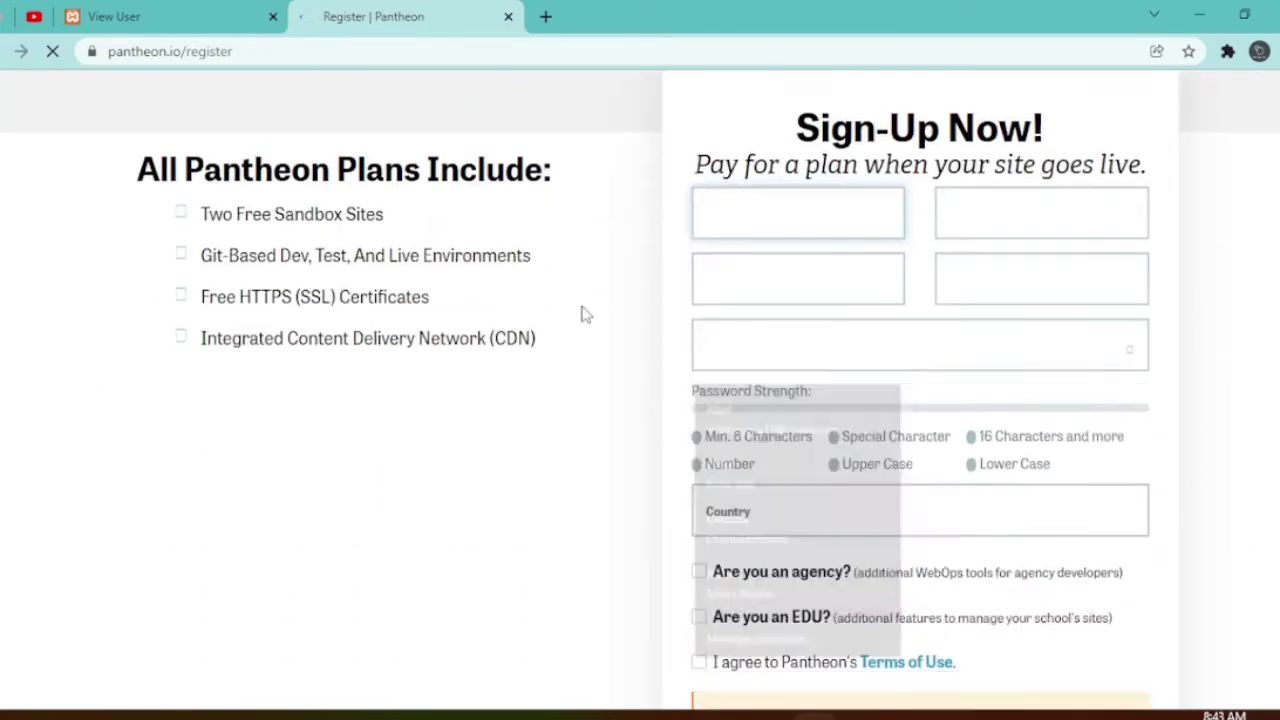
pyautogui.scroll(1, 645, 360)
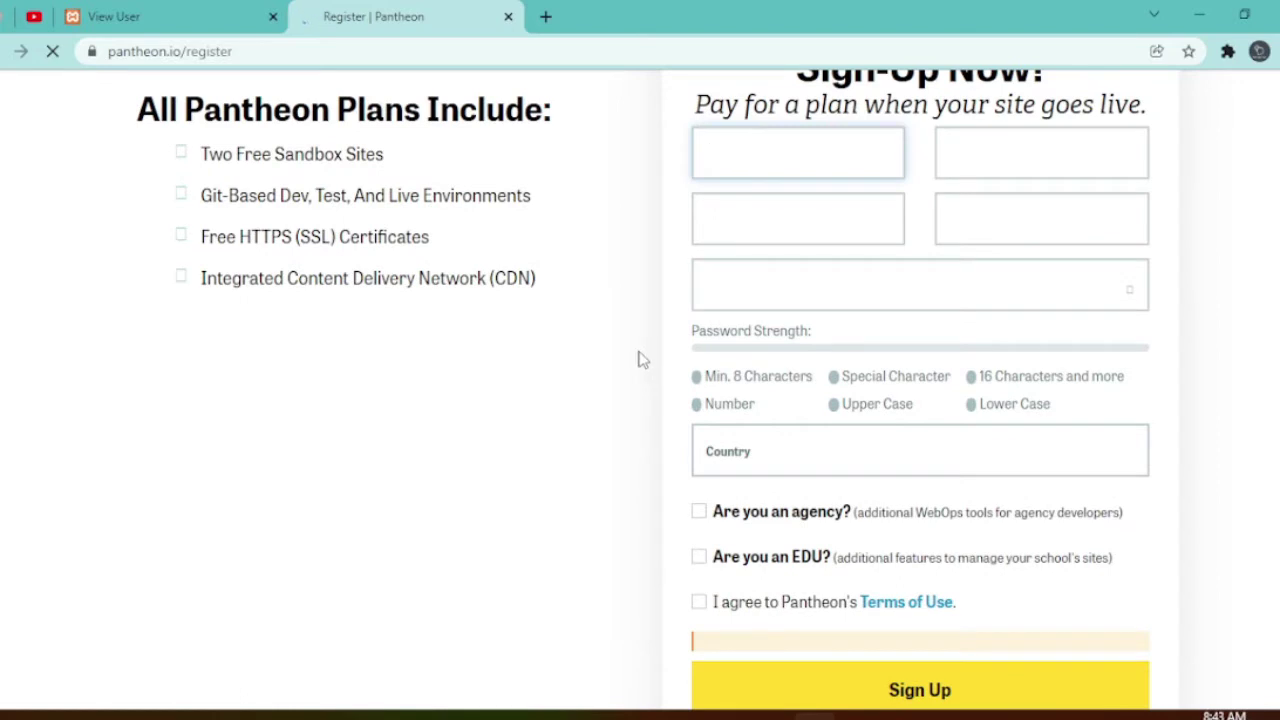
pyautogui.scroll(-2, 645, 372)
pyautogui.scroll(-2, 645, 373)
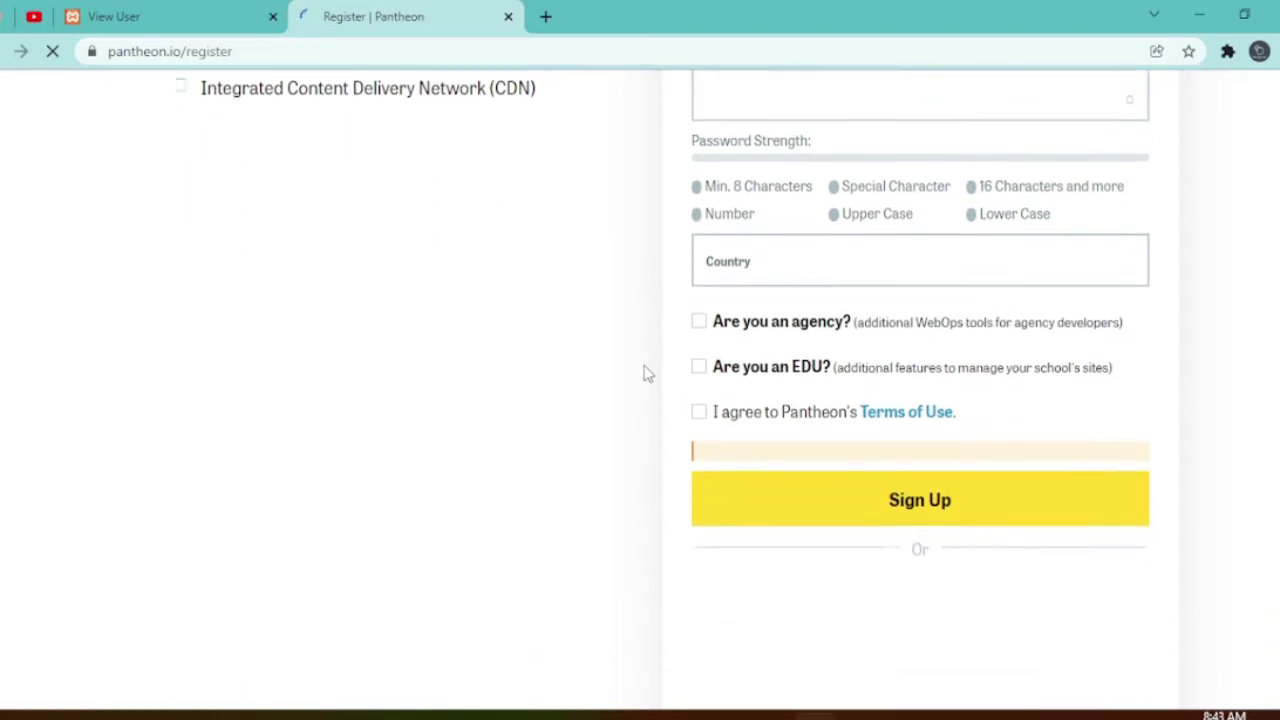
pyautogui.scroll(1, 712, 324)
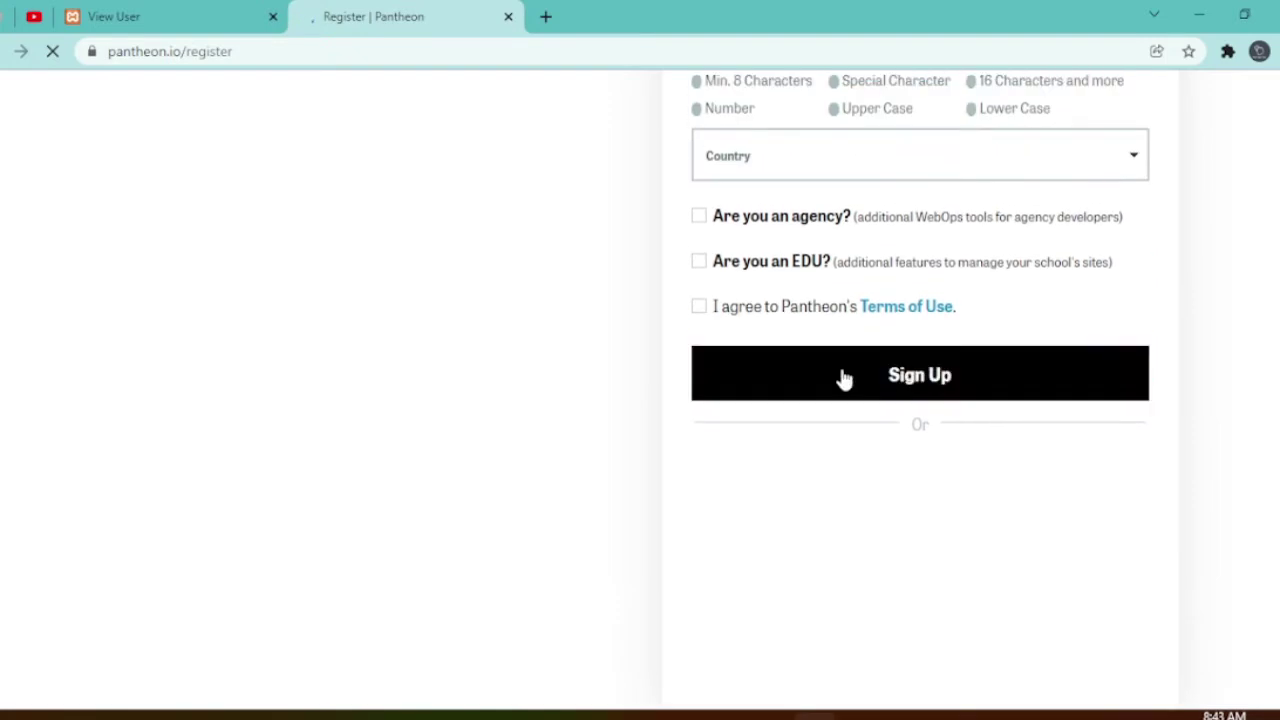
pyautogui.scroll(4, 797, 369)
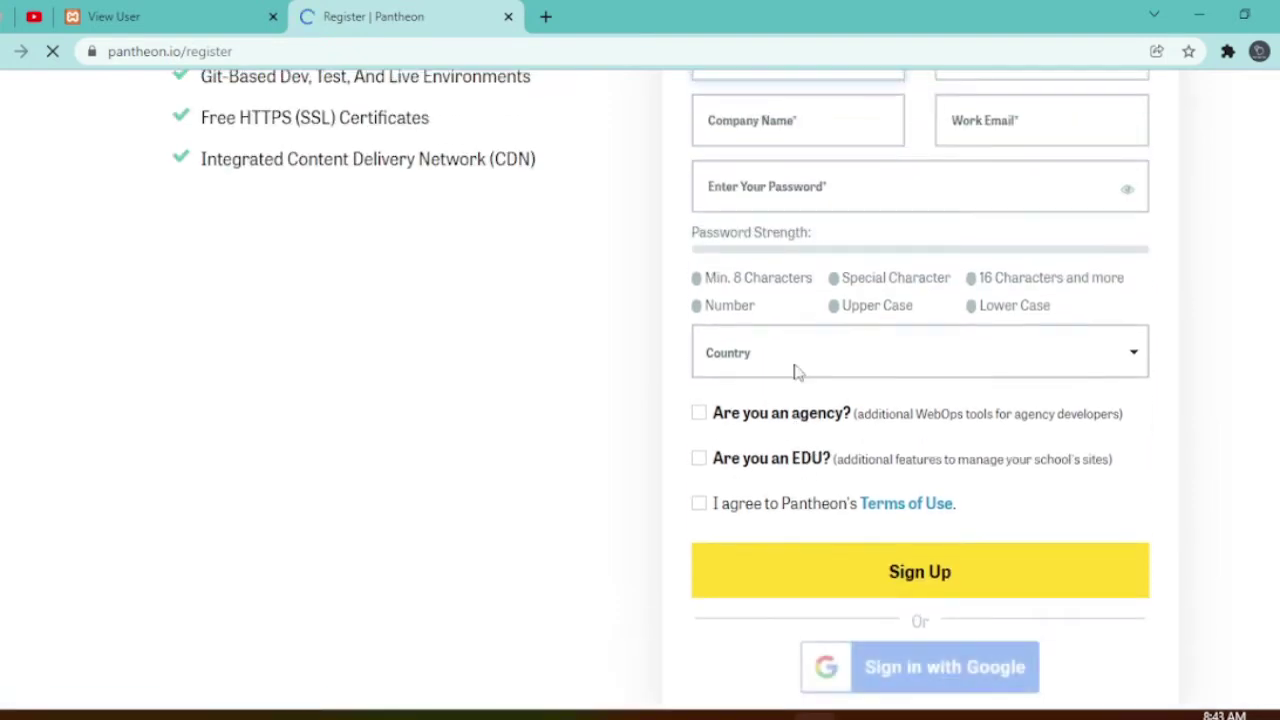
pyautogui.scroll(-3, 810, 393)
pyautogui.scroll(-2, 810, 393)
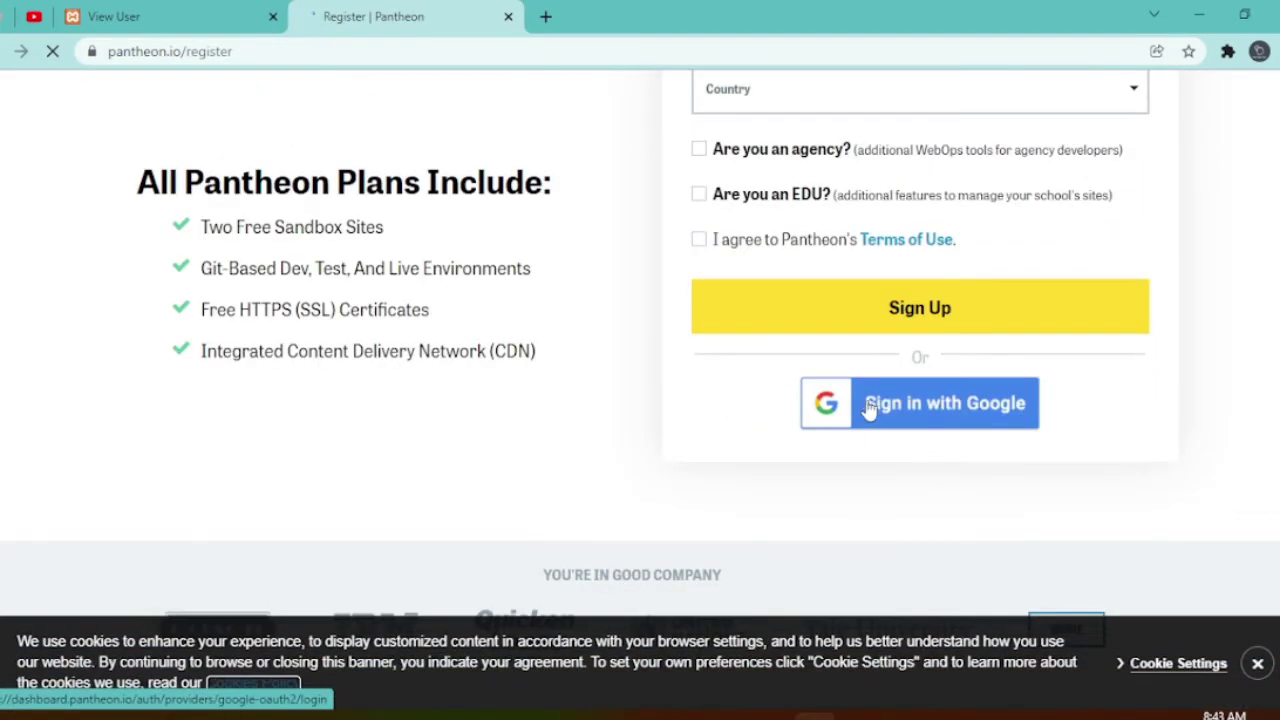
pyautogui.scroll(1, 895, 418)
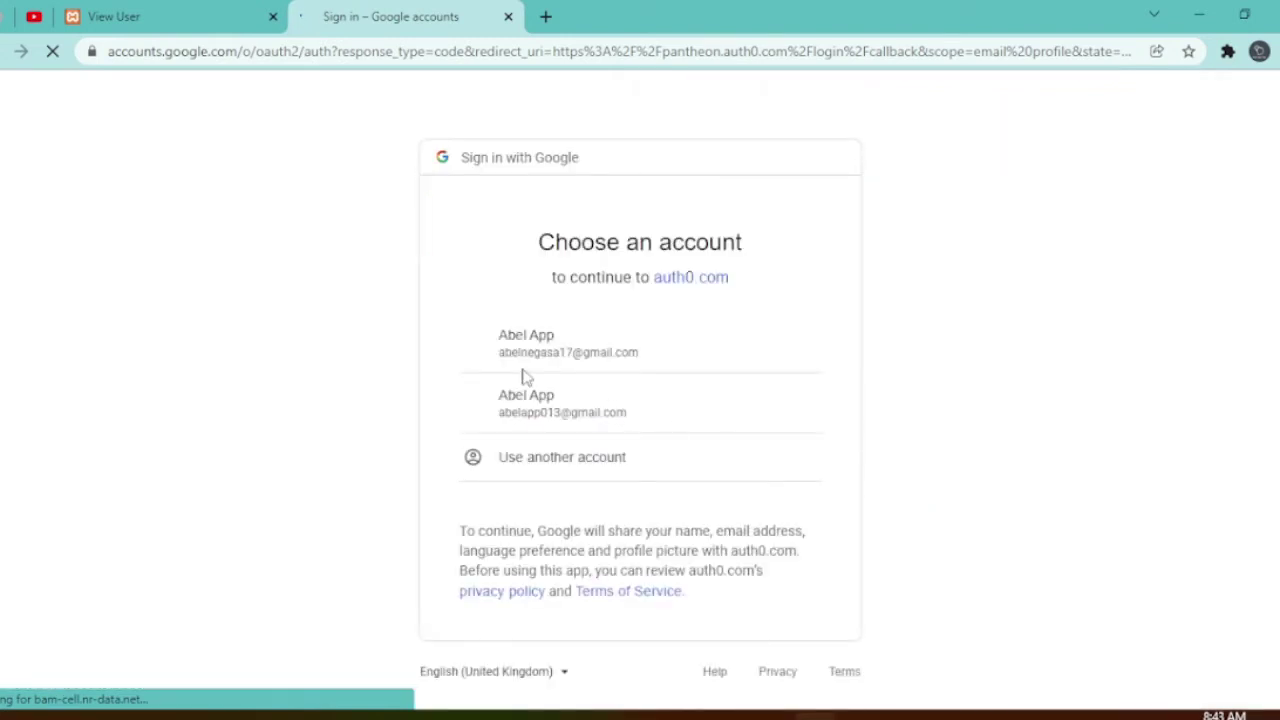
# - Continue to Pantheon with the second Google account in the account list
pyautogui.click(550, 415)
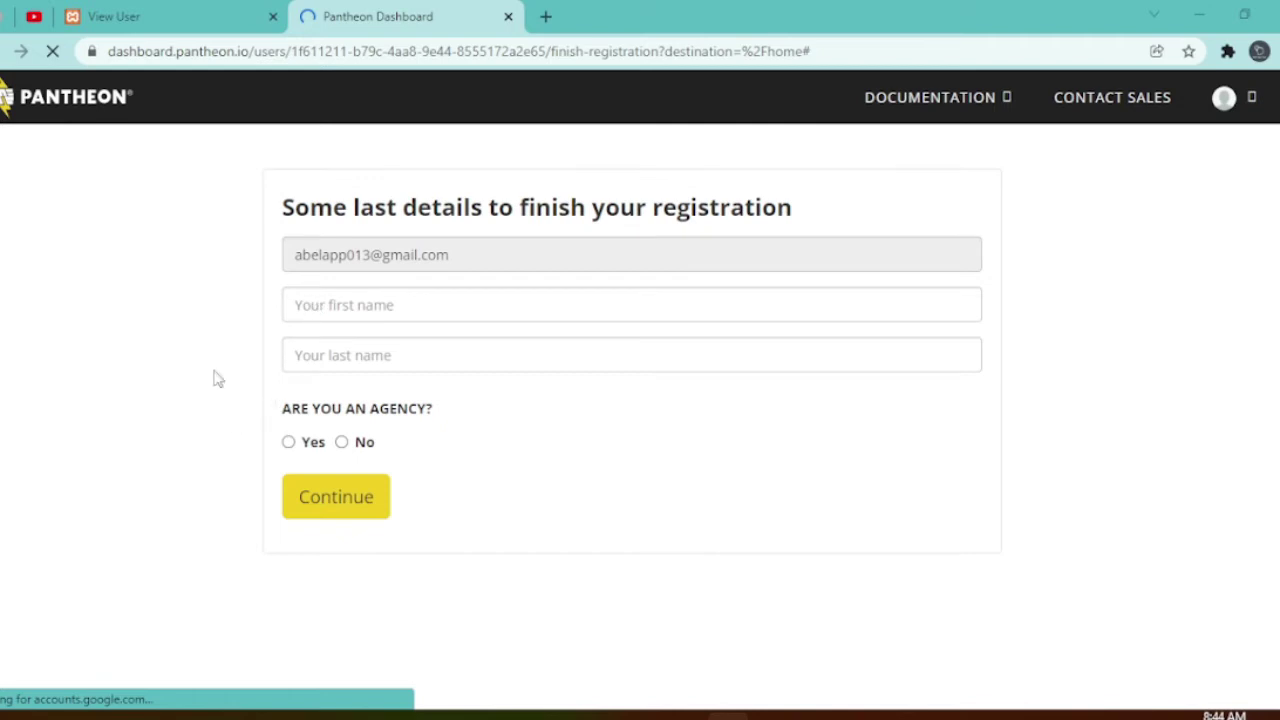
# - Answer No to 'Are you an agency?' and submit the registration details
pyautogui.click(341, 499)
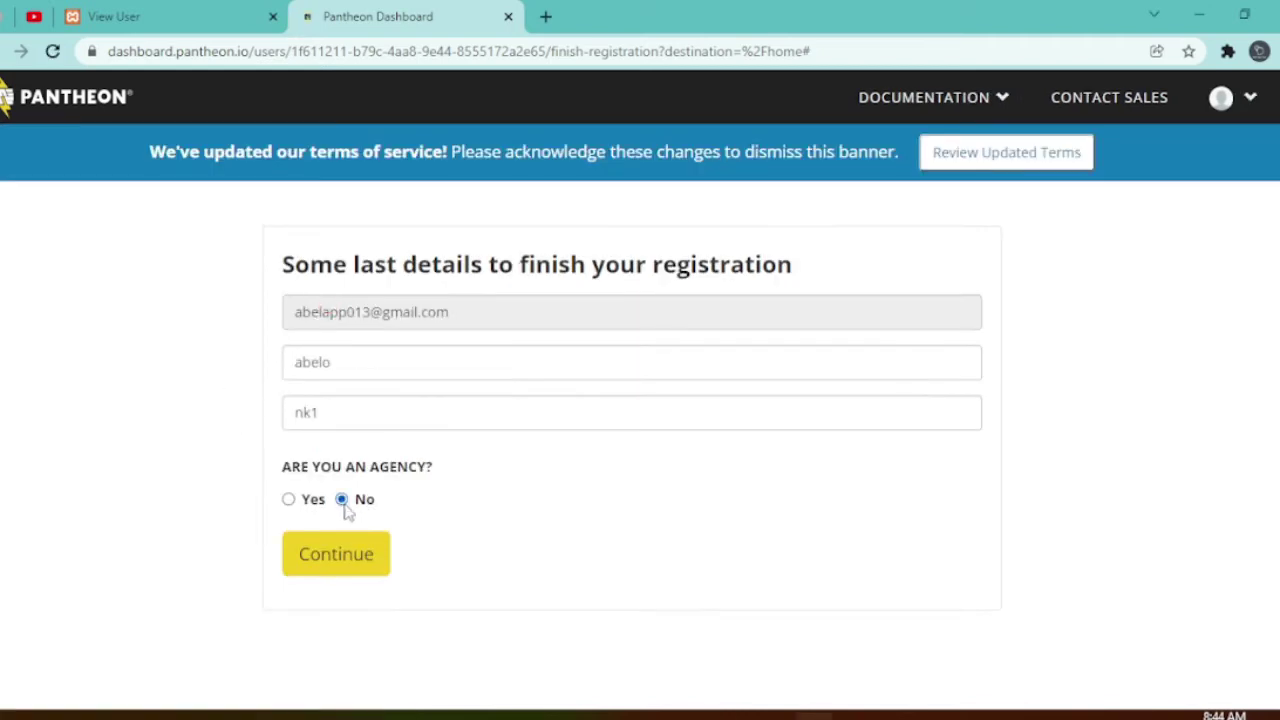
pyautogui.click(340, 555)
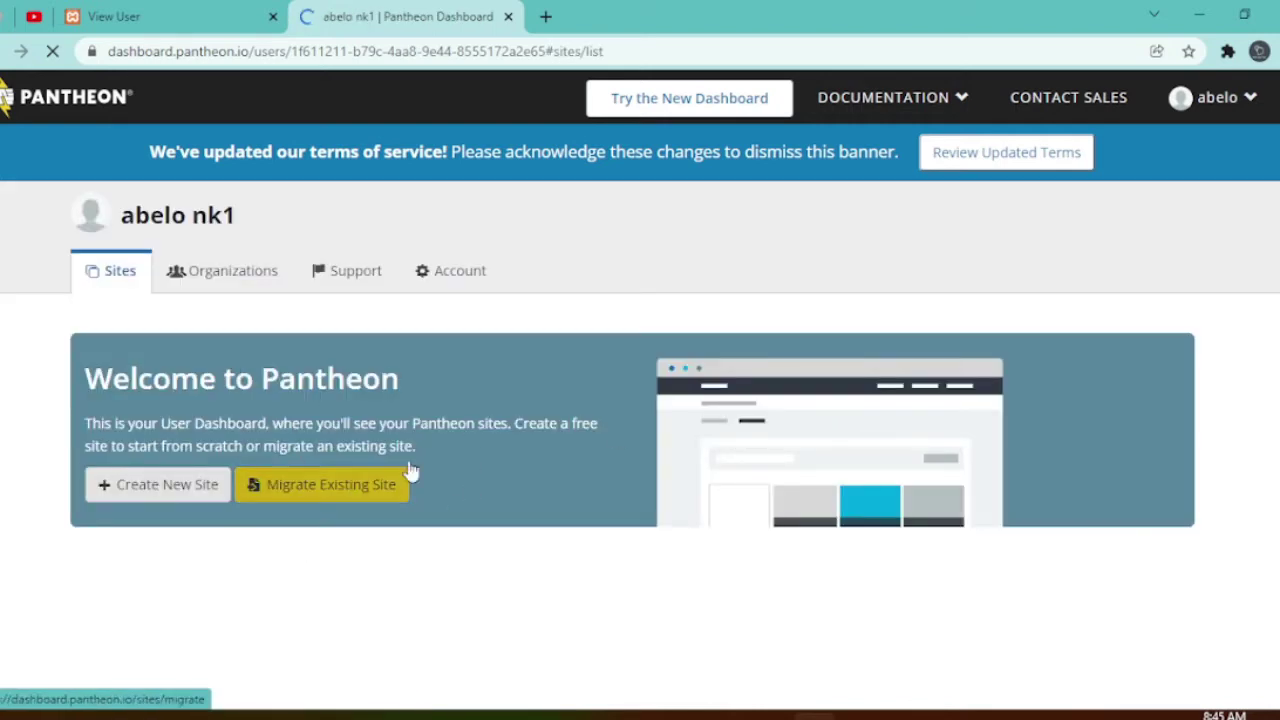
# - Start a new site with Create New Site on the Welcome to Pantheon dashboard
pyautogui.moveTo(411, 383); pyautogui.dragTo(82, 380)
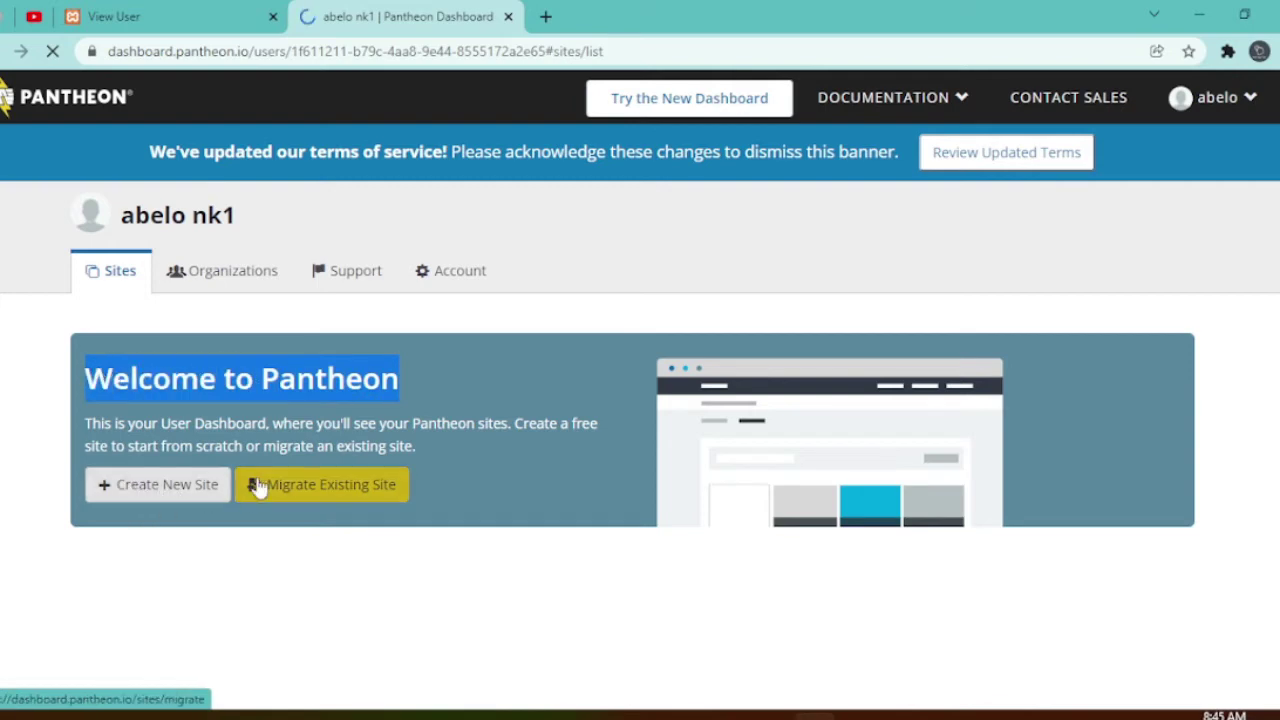
pyautogui.click(156, 490)
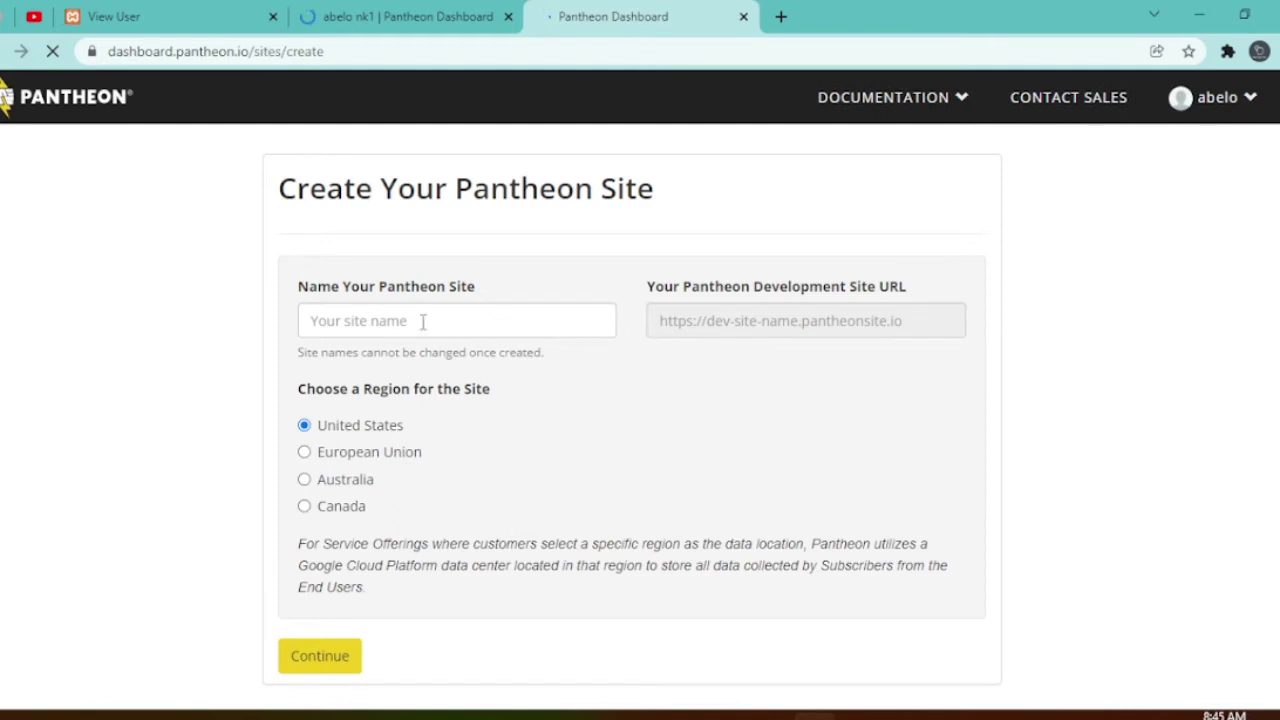
# - Name the new site 'freecodingstyle', keep the United States region, and continue
pyautogui.click(330, 320)
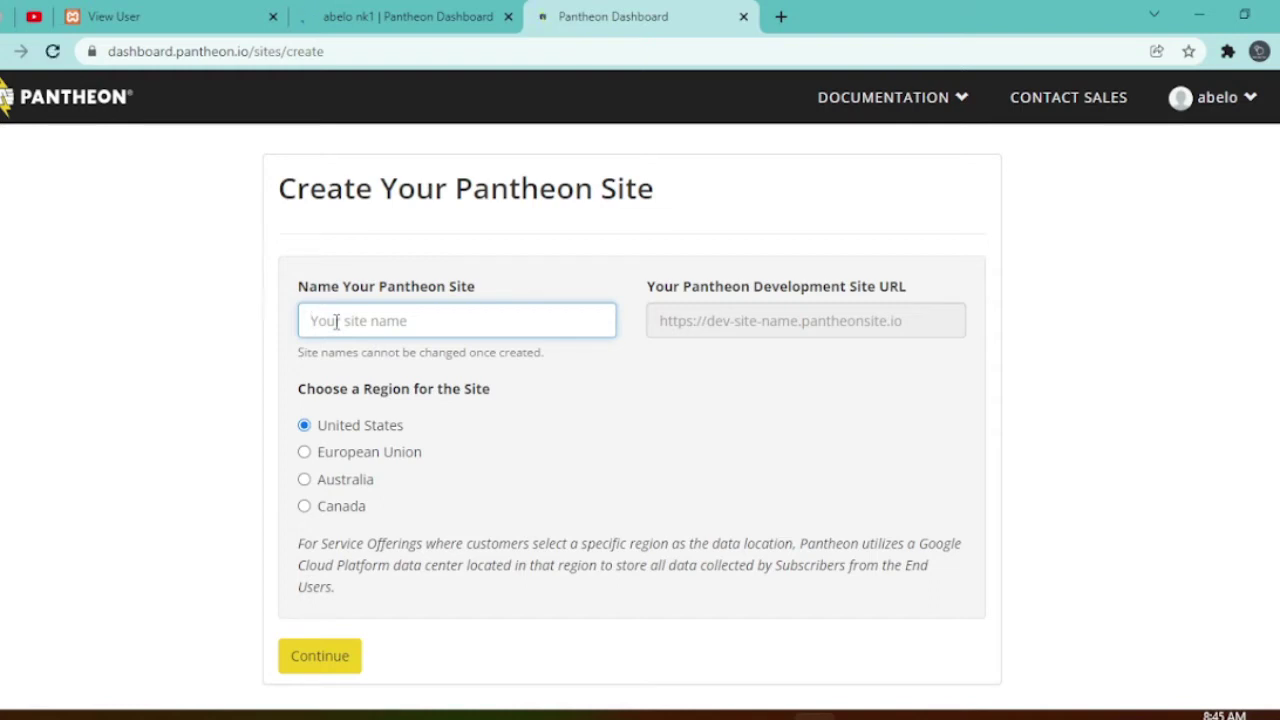
pyautogui.write('free')
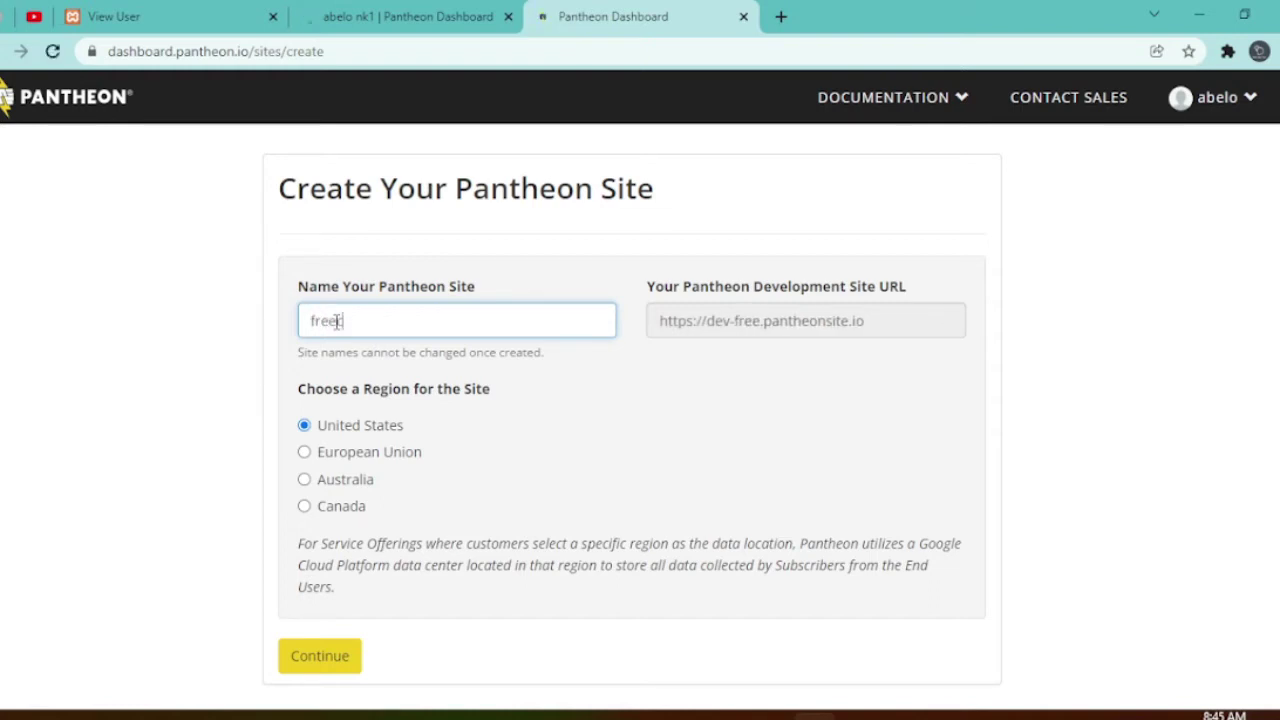
pyautogui.write('coding')
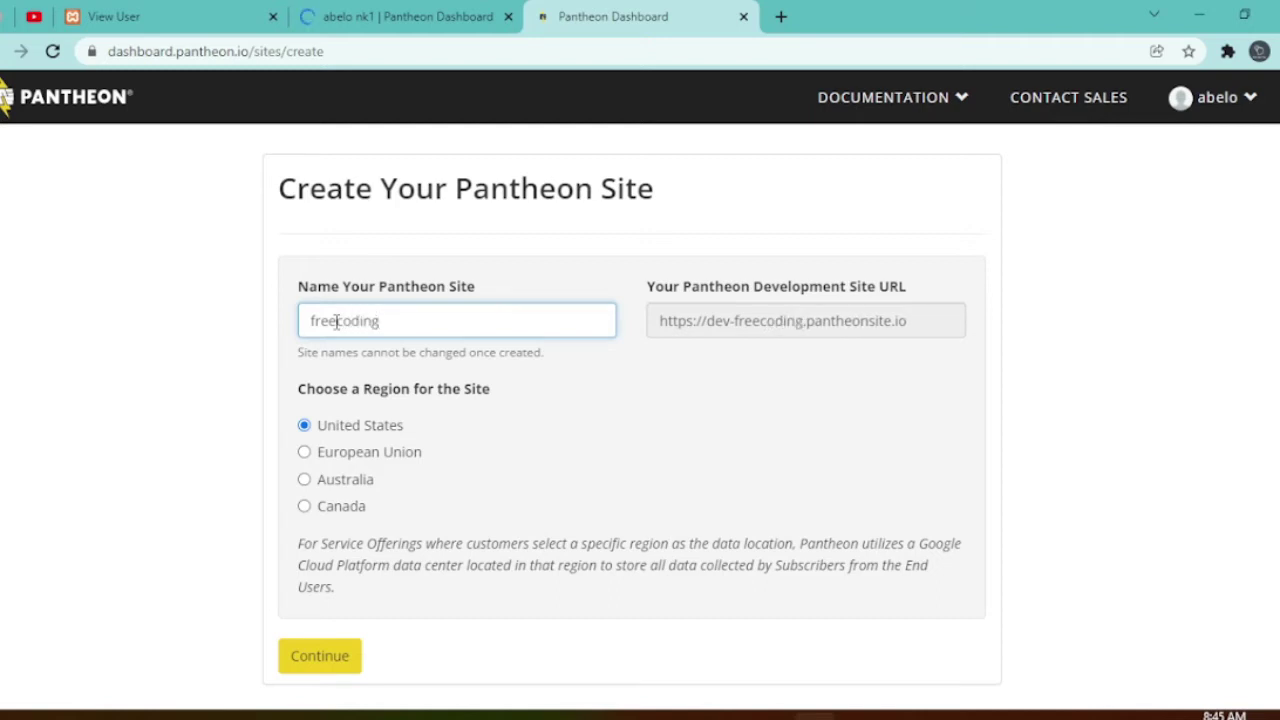
pyautogui.write('st')
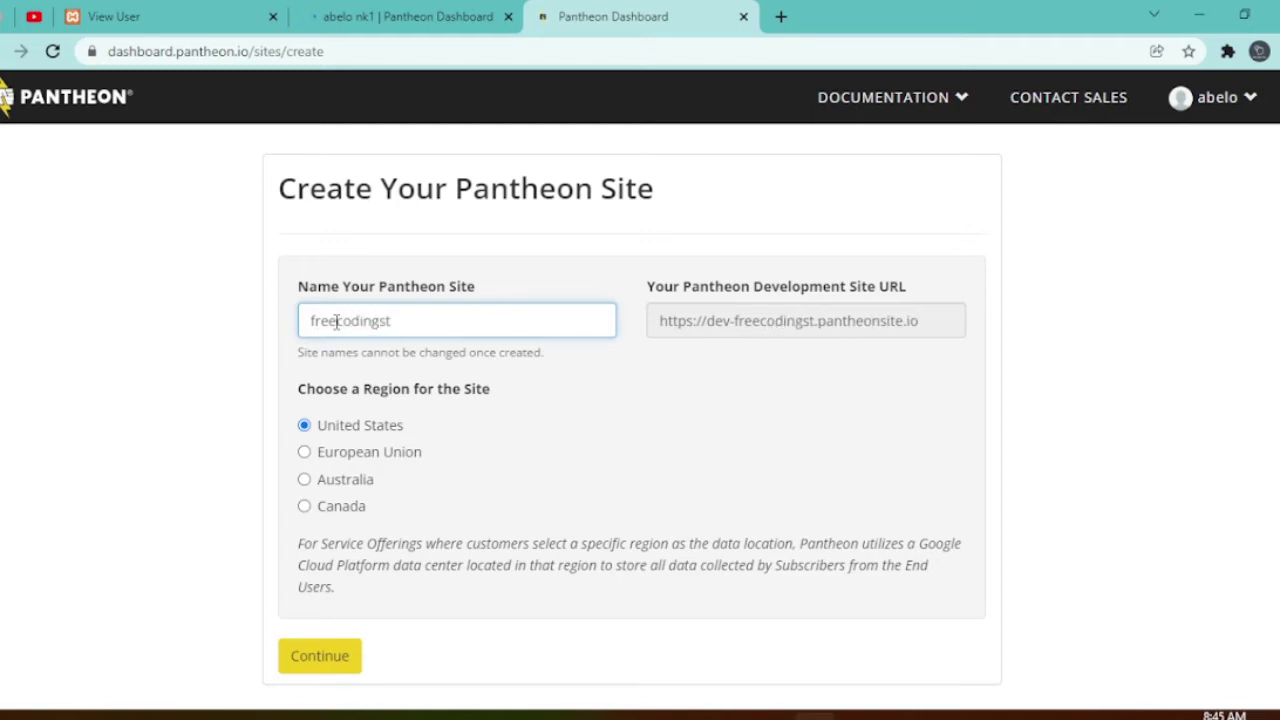
pyautogui.write('yle')
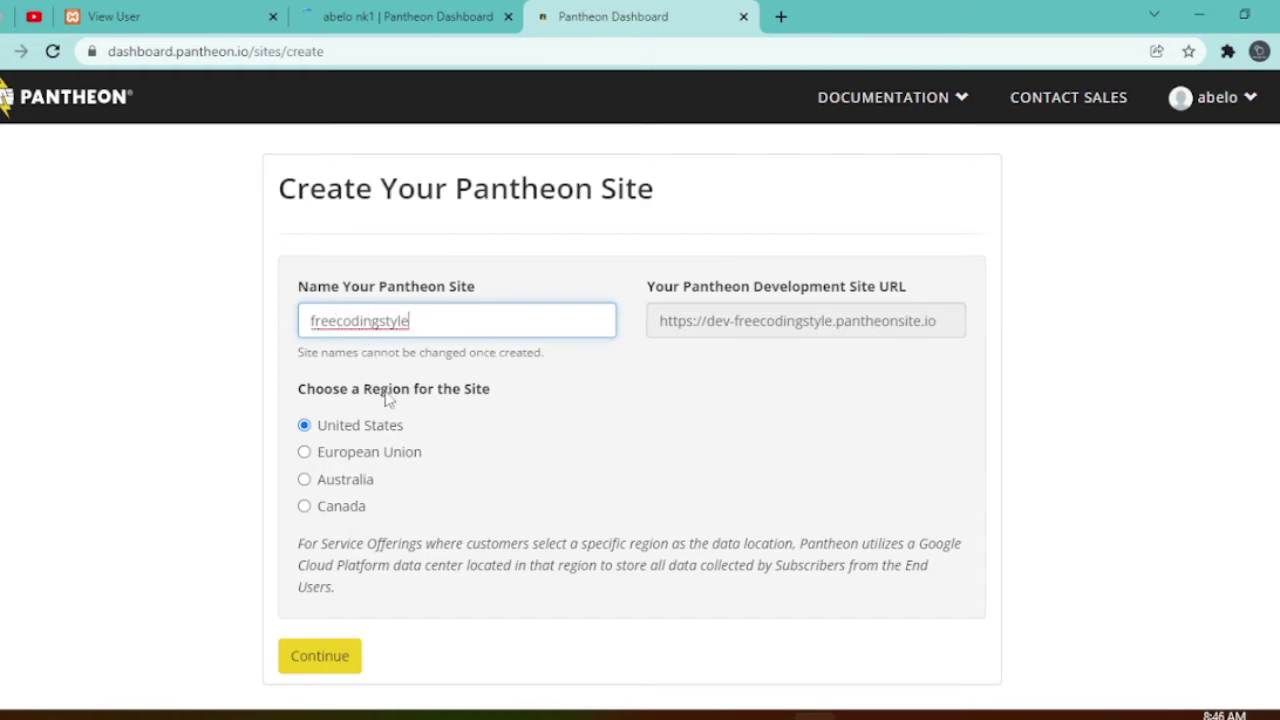
pyautogui.moveTo(297, 398); pyautogui.dragTo(507, 400)
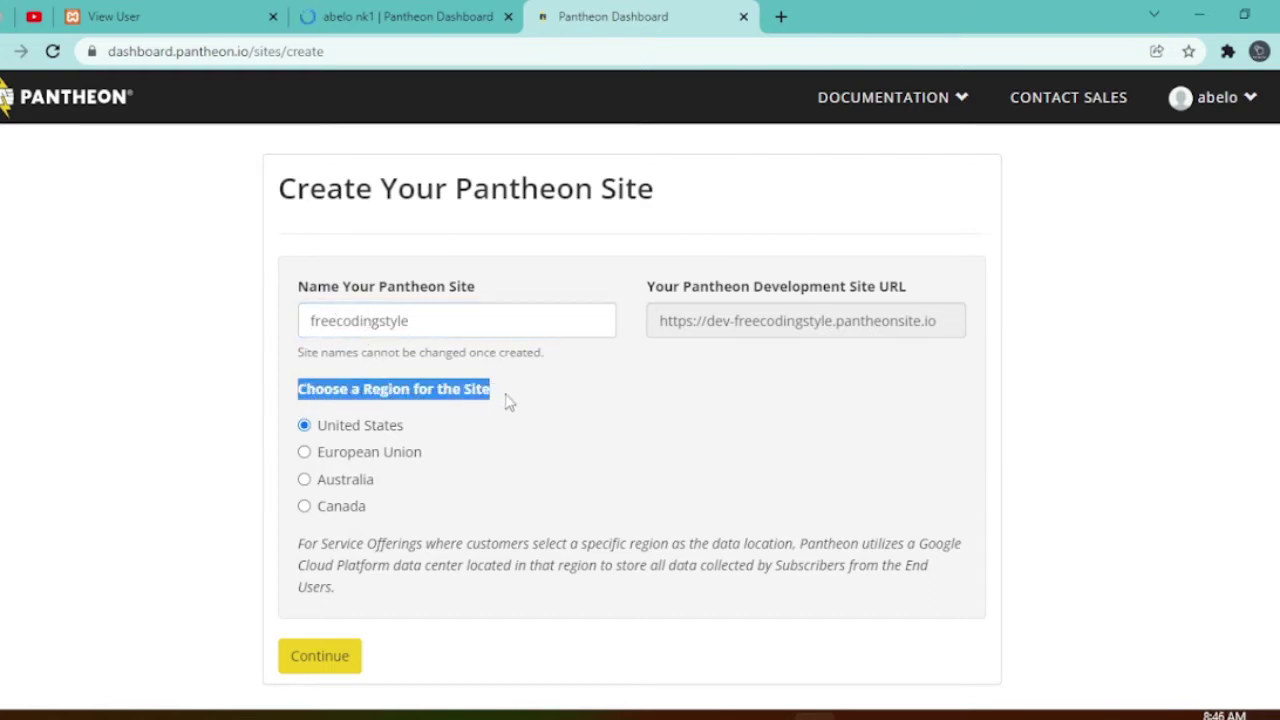
pyautogui.click(550, 430)
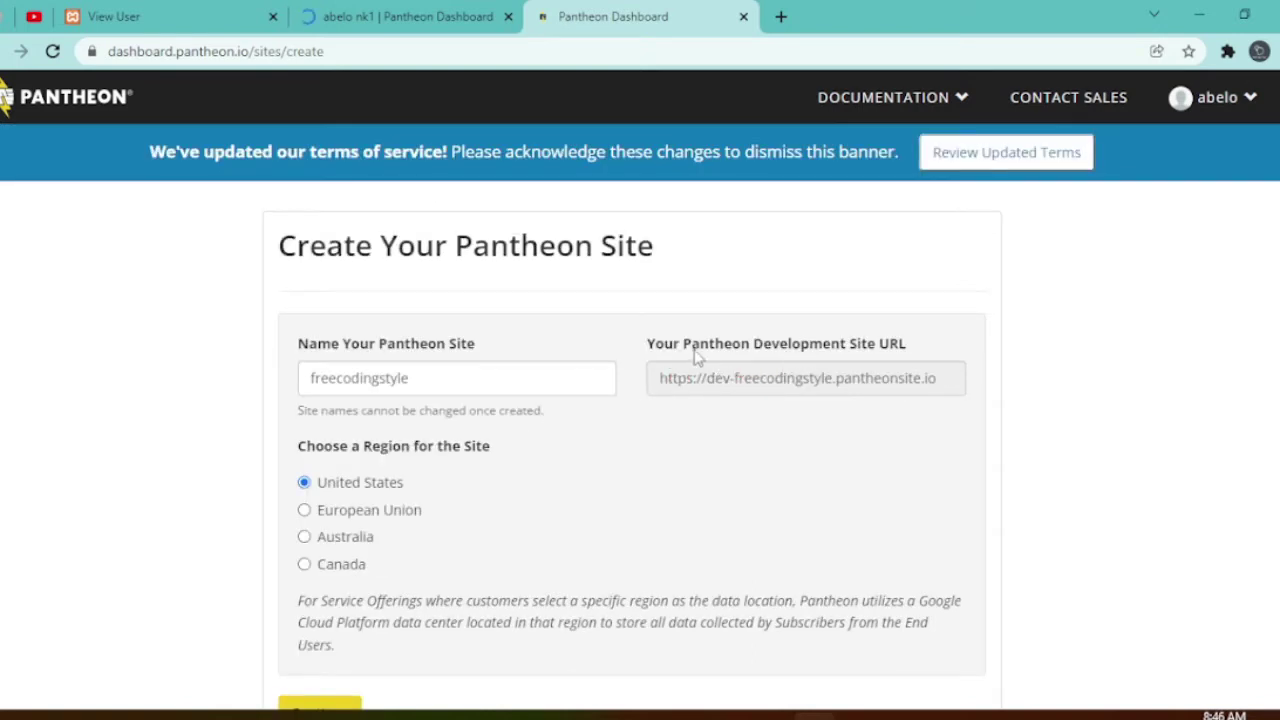
pyautogui.moveTo(907, 343); pyautogui.dragTo(647, 345)
pyautogui.scroll(-2, 450, 565)
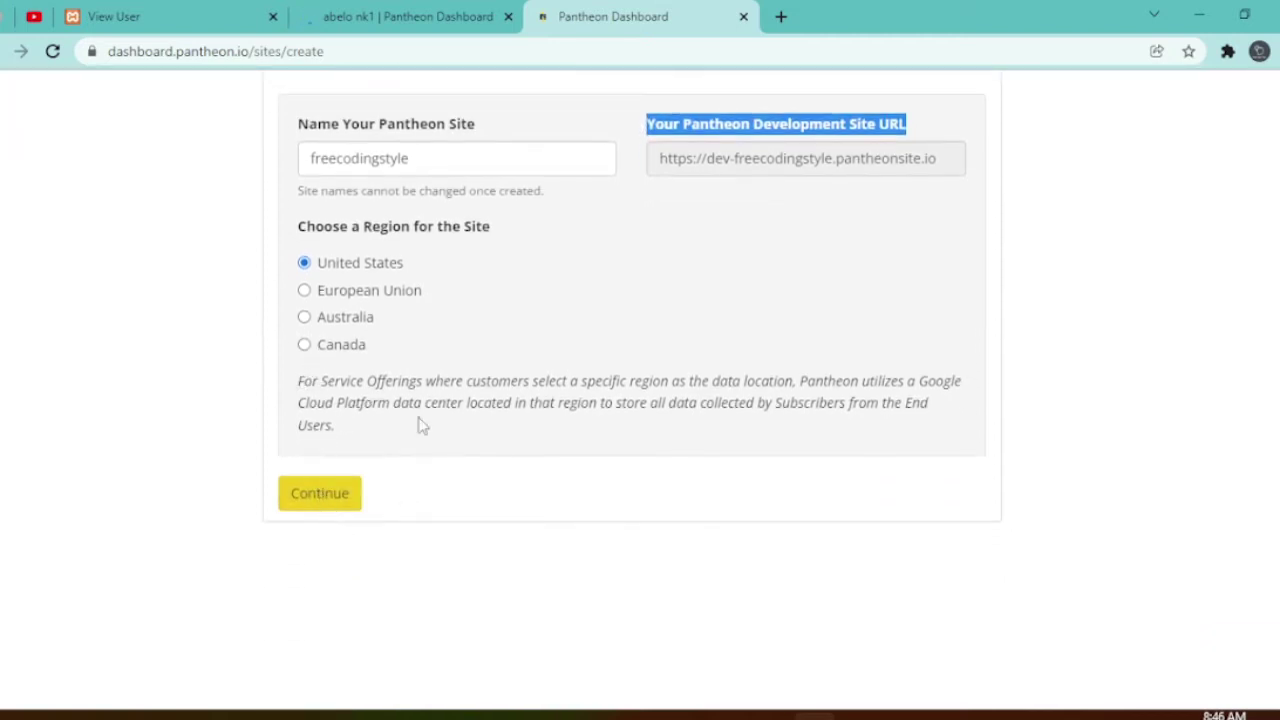
pyautogui.click(316, 502)
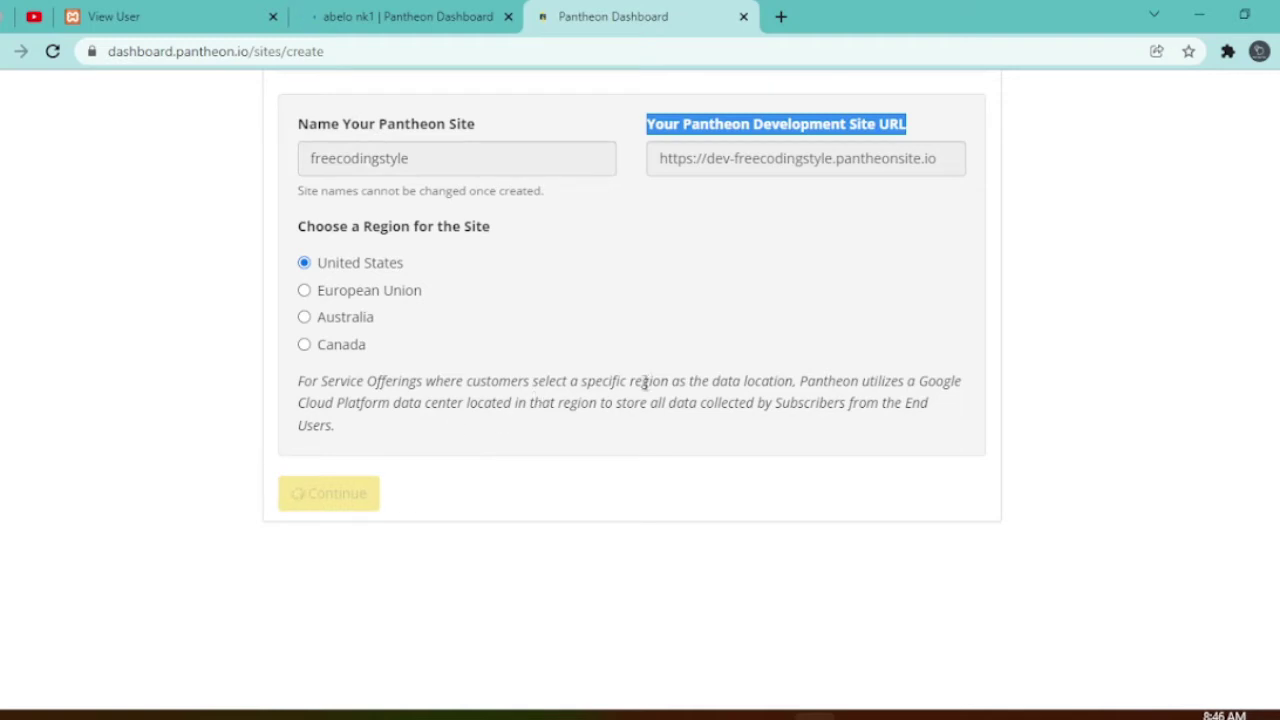
pyautogui.moveTo(584, 381); pyautogui.dragTo(795, 381)
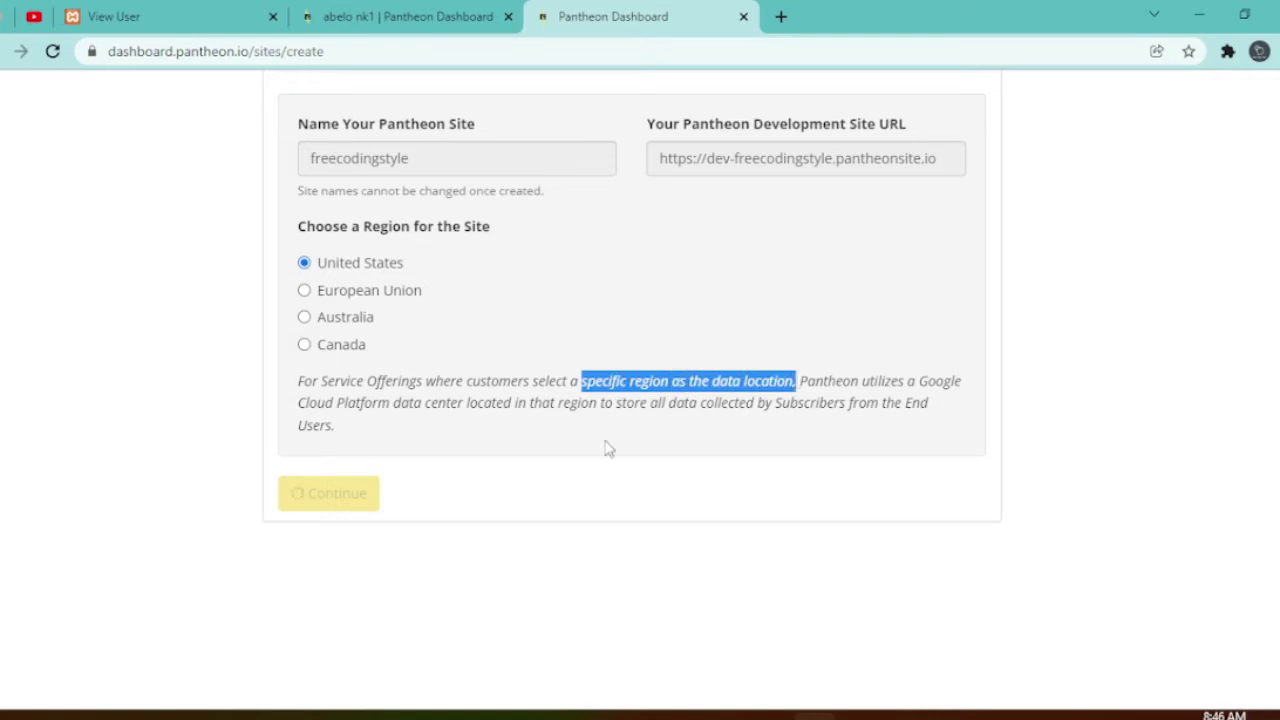
pyautogui.click(504, 588)
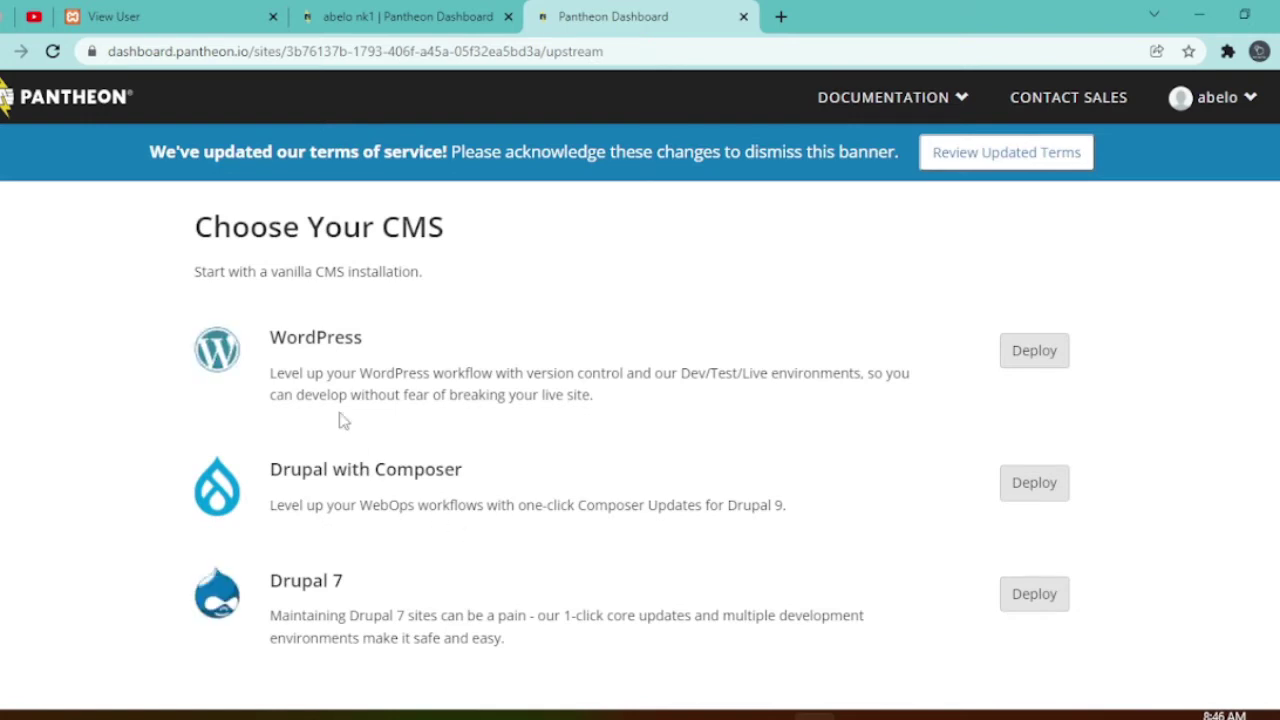
# - Deploy WordPress from the Choose Your CMS options
pyautogui.moveTo(270, 336); pyautogui.dragTo(366, 343)
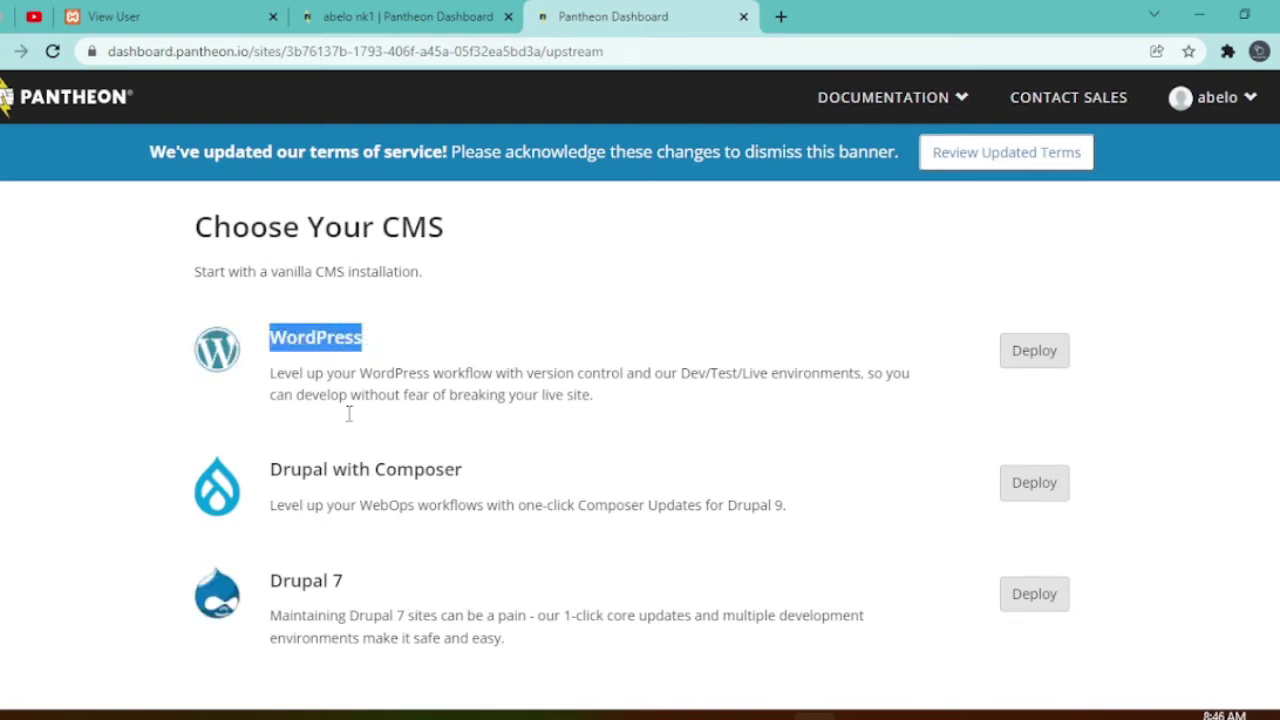
pyautogui.moveTo(266, 472); pyautogui.dragTo(497, 486)
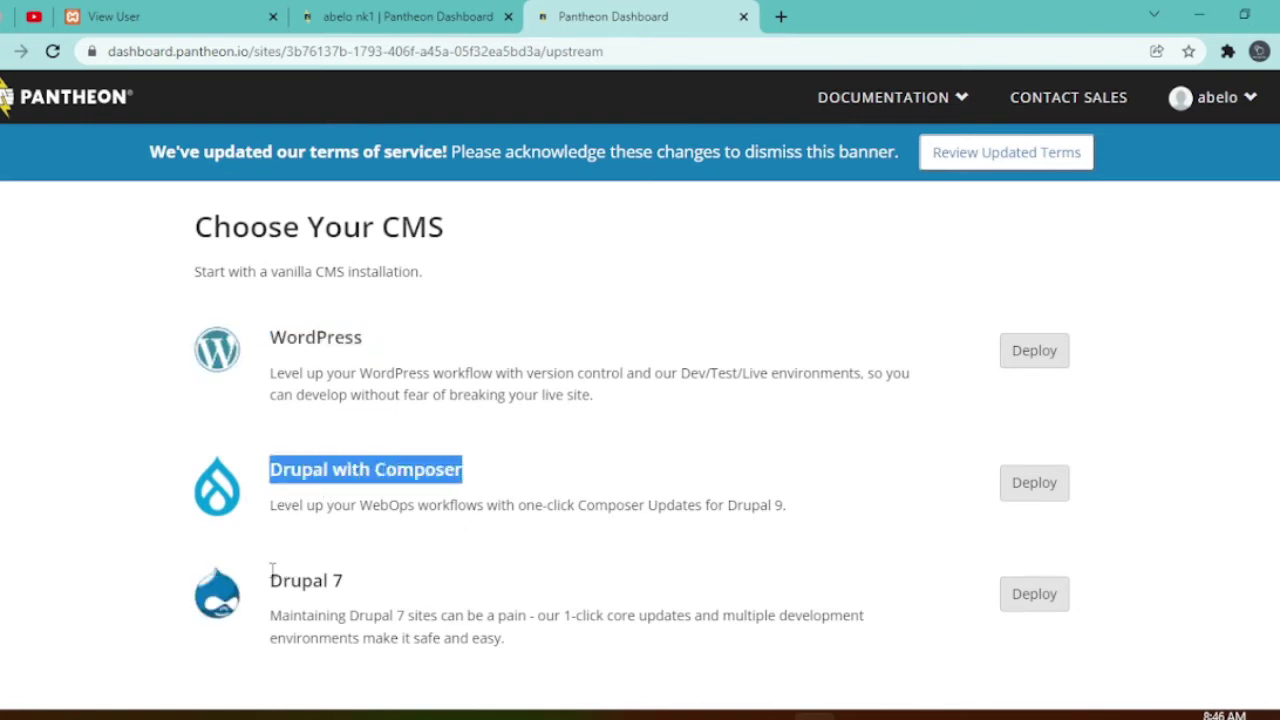
pyautogui.moveTo(271, 574); pyautogui.dragTo(357, 594)
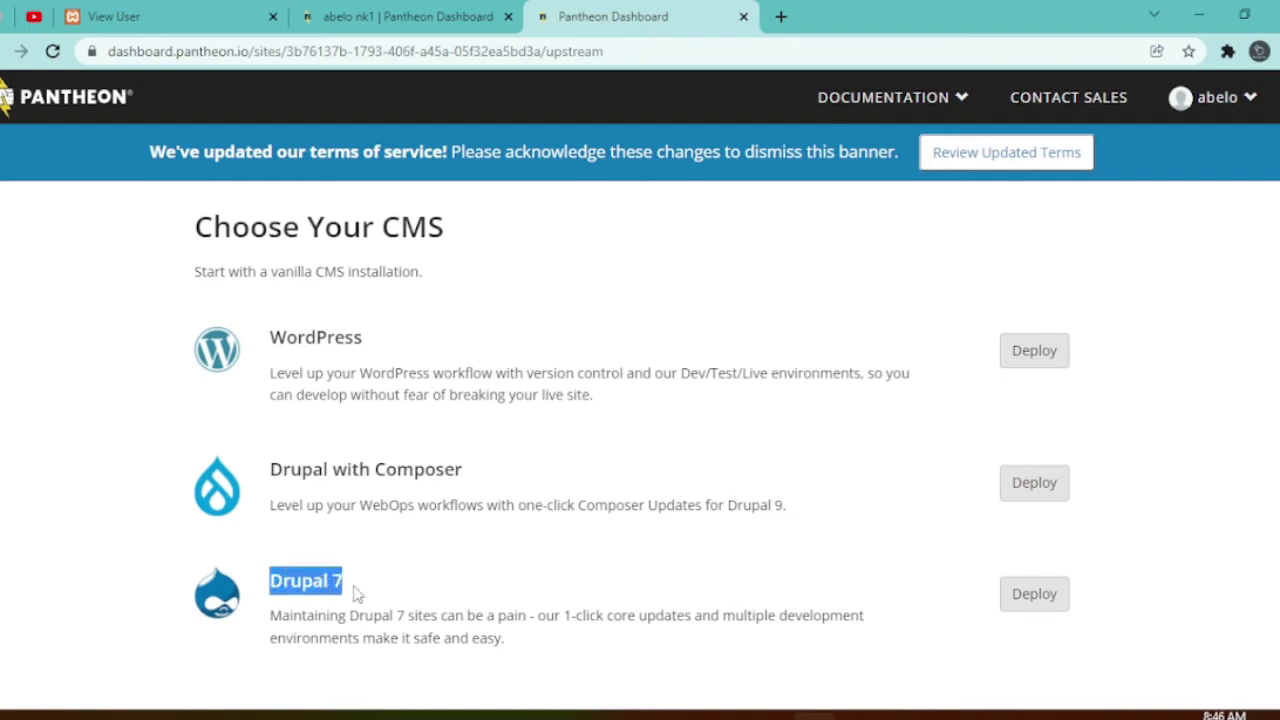
pyautogui.click(1044, 360)
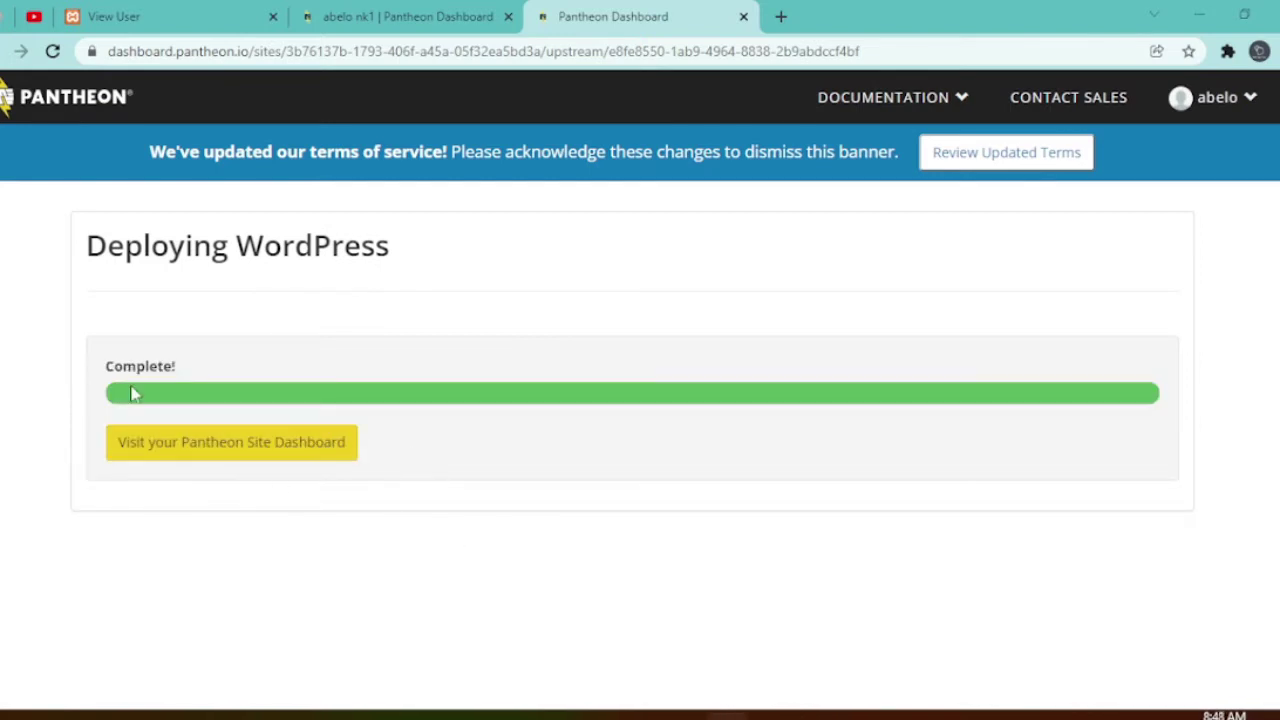
# - Open the freecodingstyle dashboard and launch its development site in a new tab
pyautogui.click(241, 450)
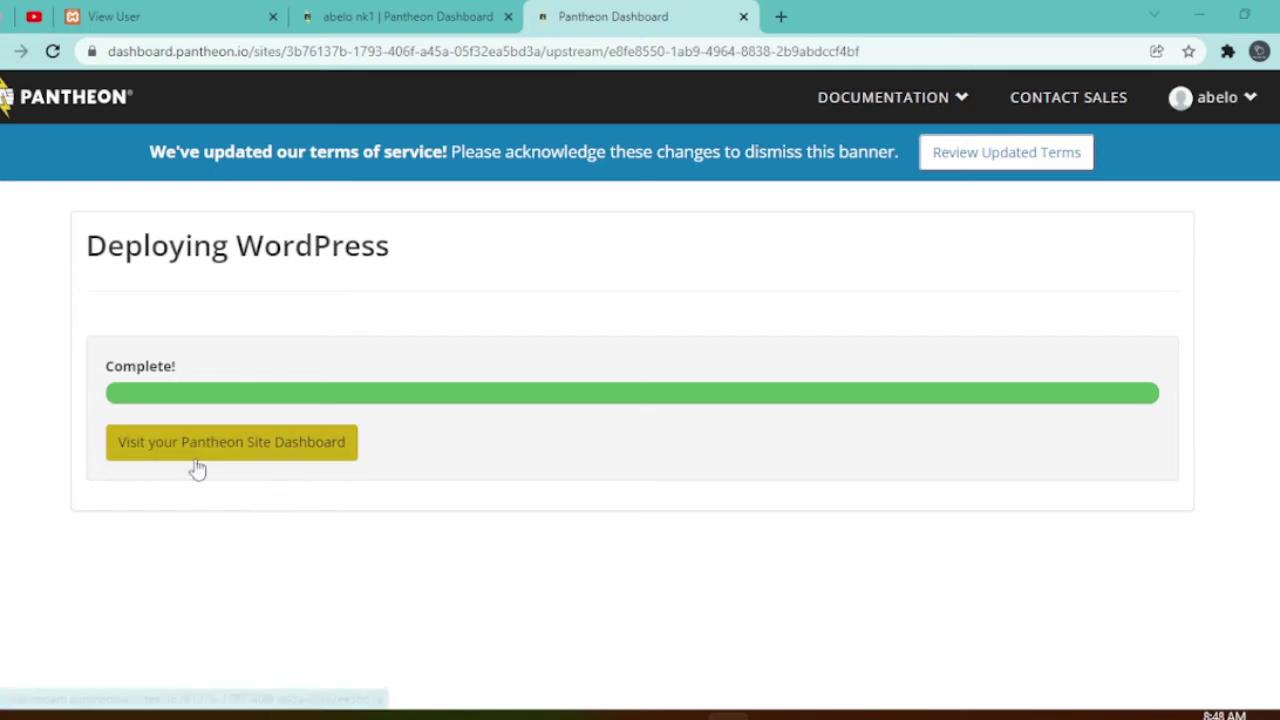
pyautogui.click(212, 452)
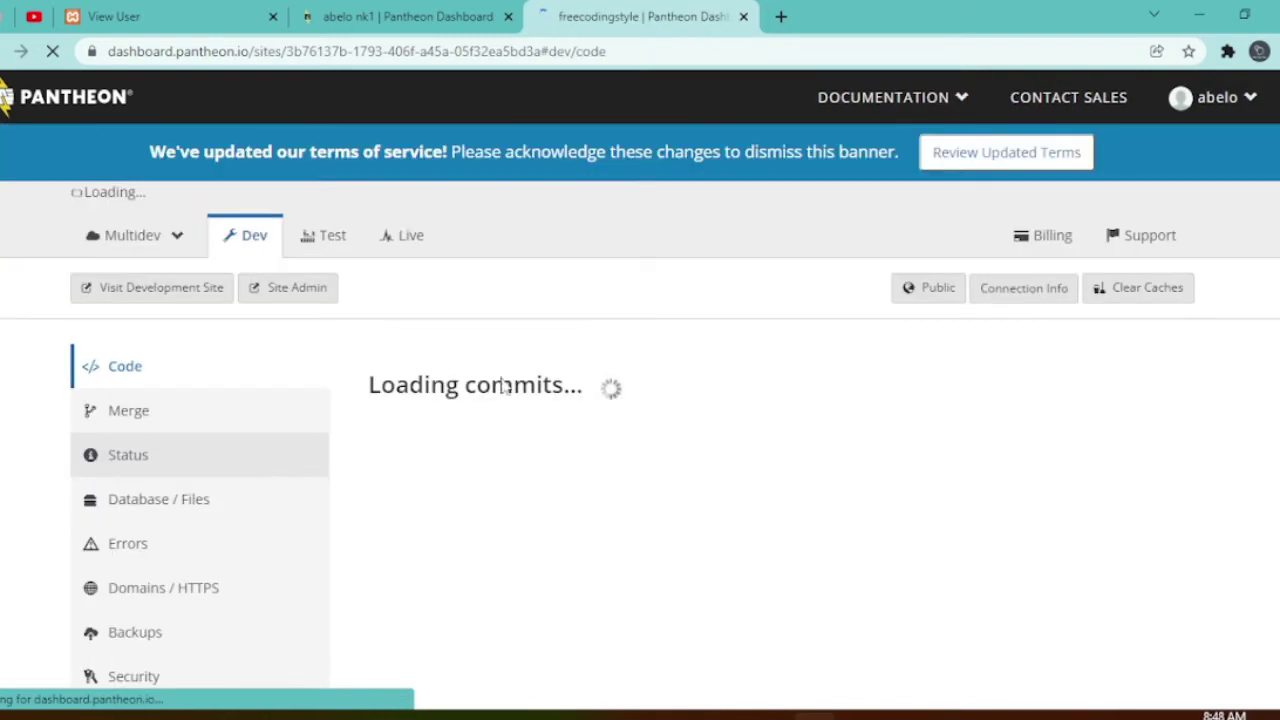
pyautogui.scroll(-1, 243, 358)
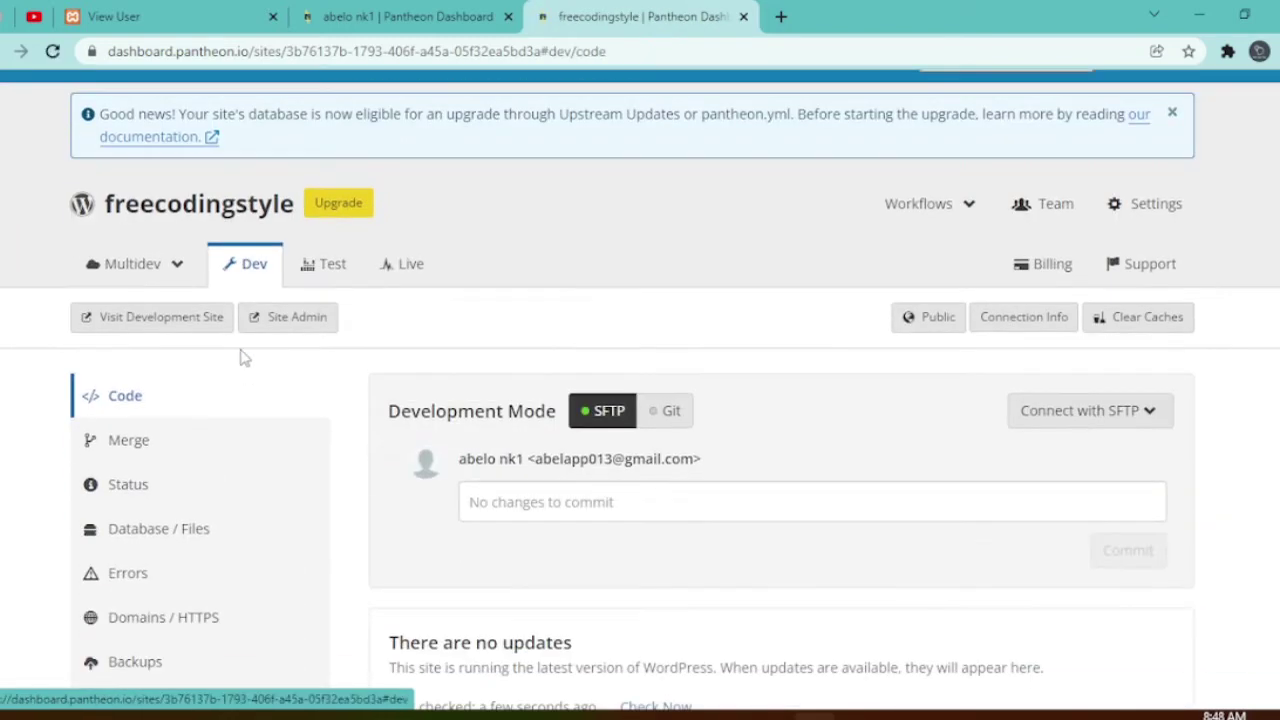
pyautogui.moveTo(92, 205); pyautogui.dragTo(298, 225)
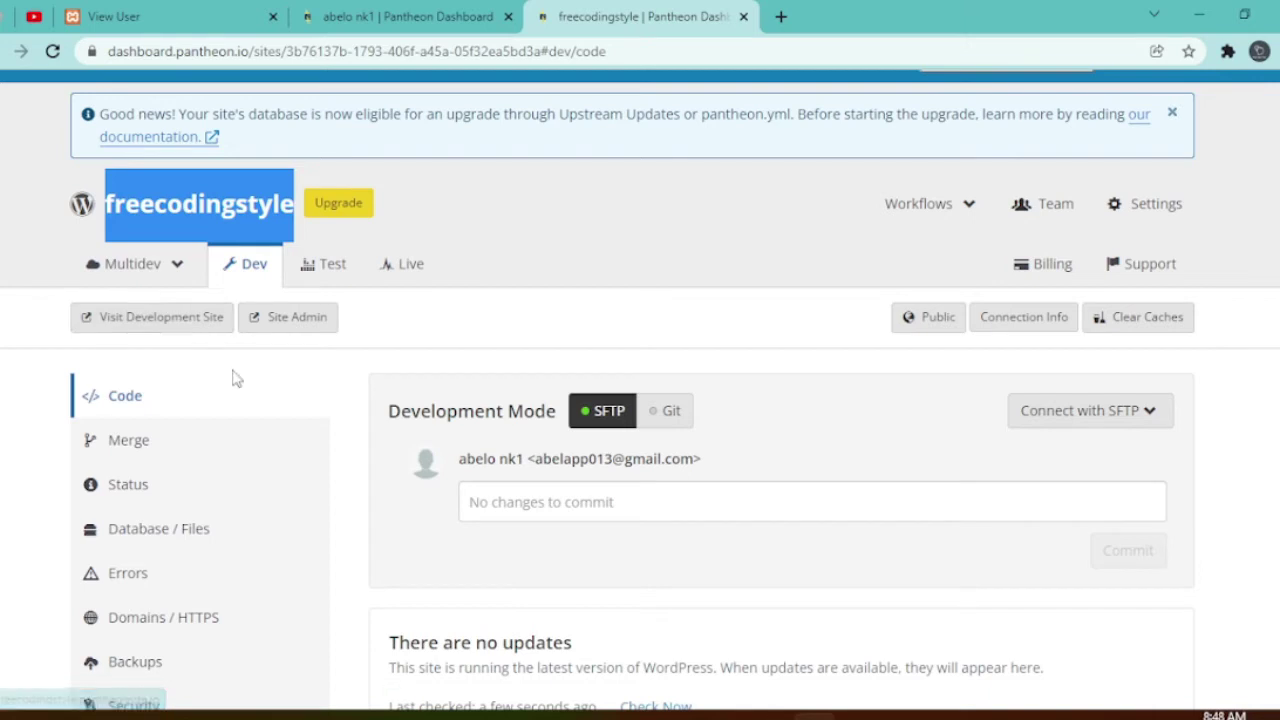
pyautogui.click(146, 319)
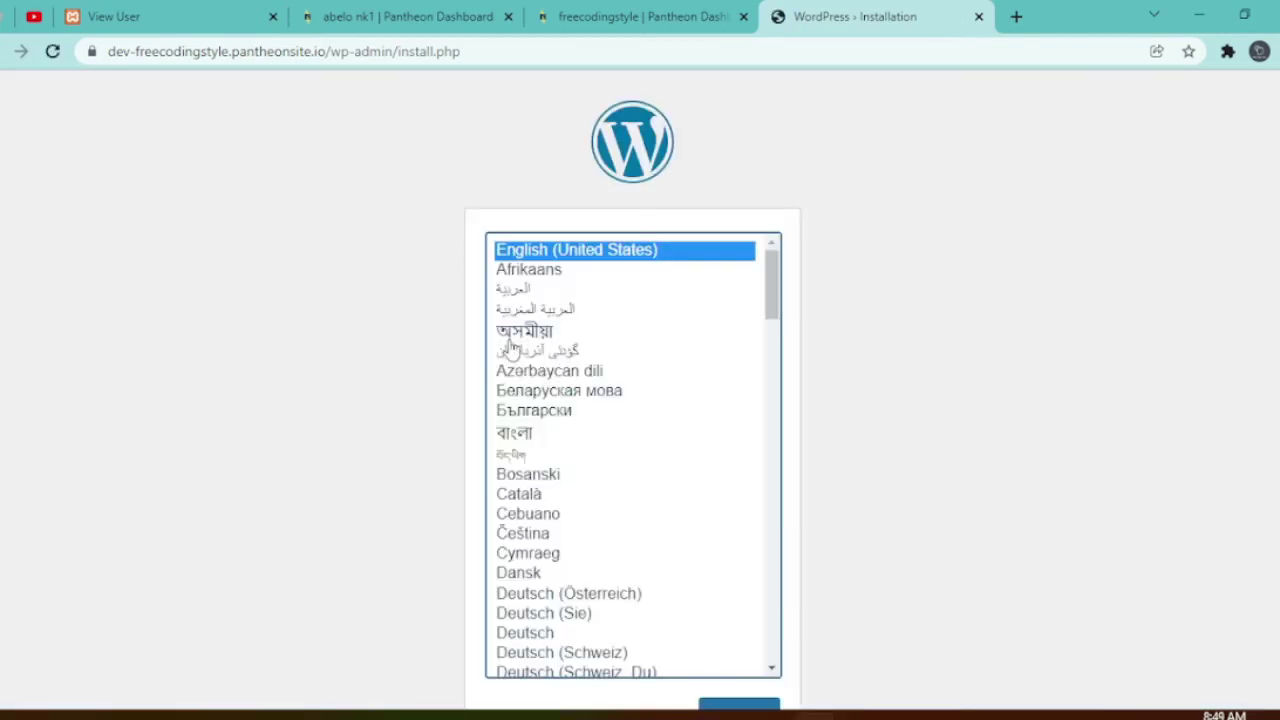
# - Keep English (United States) as the installer language and continue
pyautogui.scroll(-1, 966, 400)
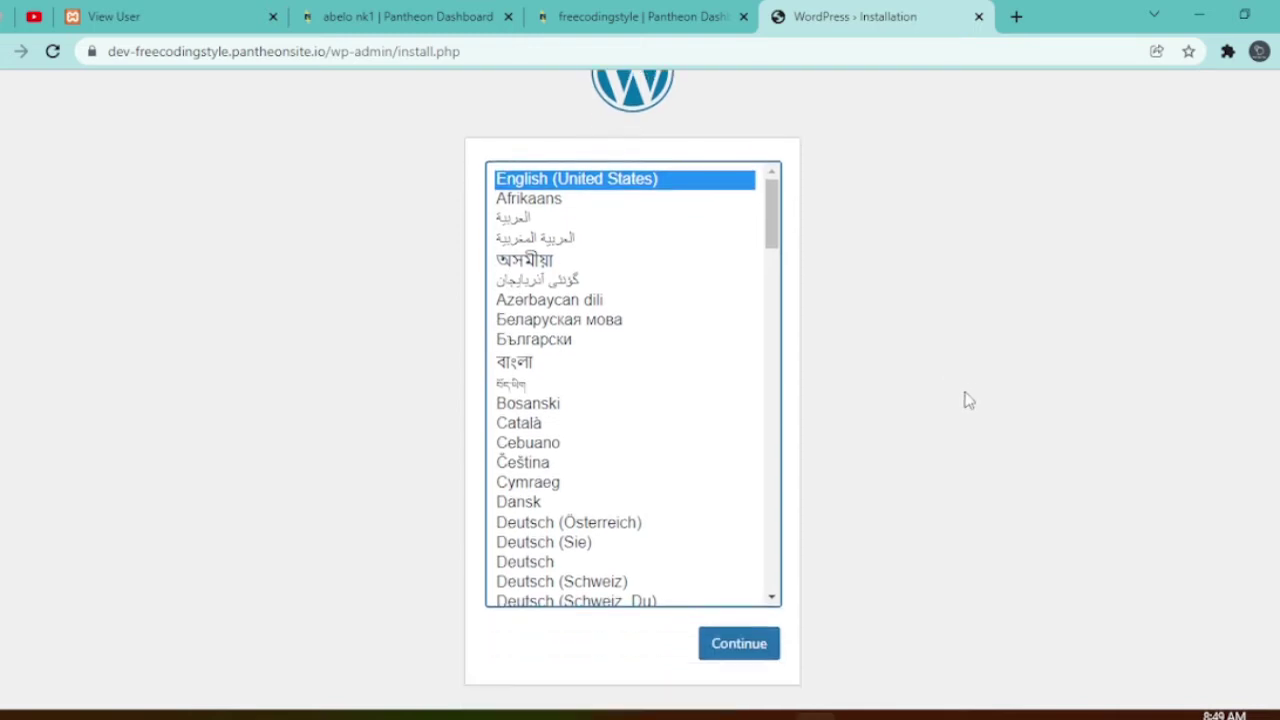
pyautogui.click(742, 648)
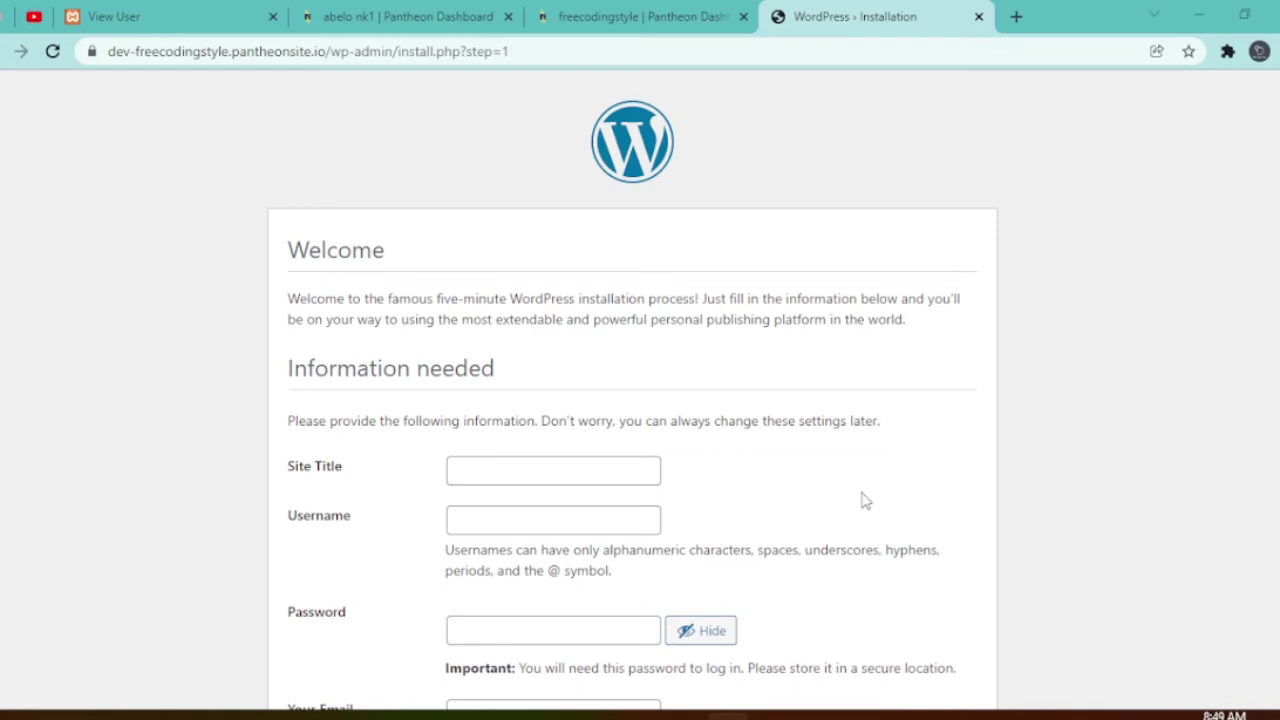
# - Enter 'freecodingstyle' as the Site Title and 'admin' as the Username
pyautogui.scroll(-2, 1114, 431)
pyautogui.scroll(1, 1057, 420)
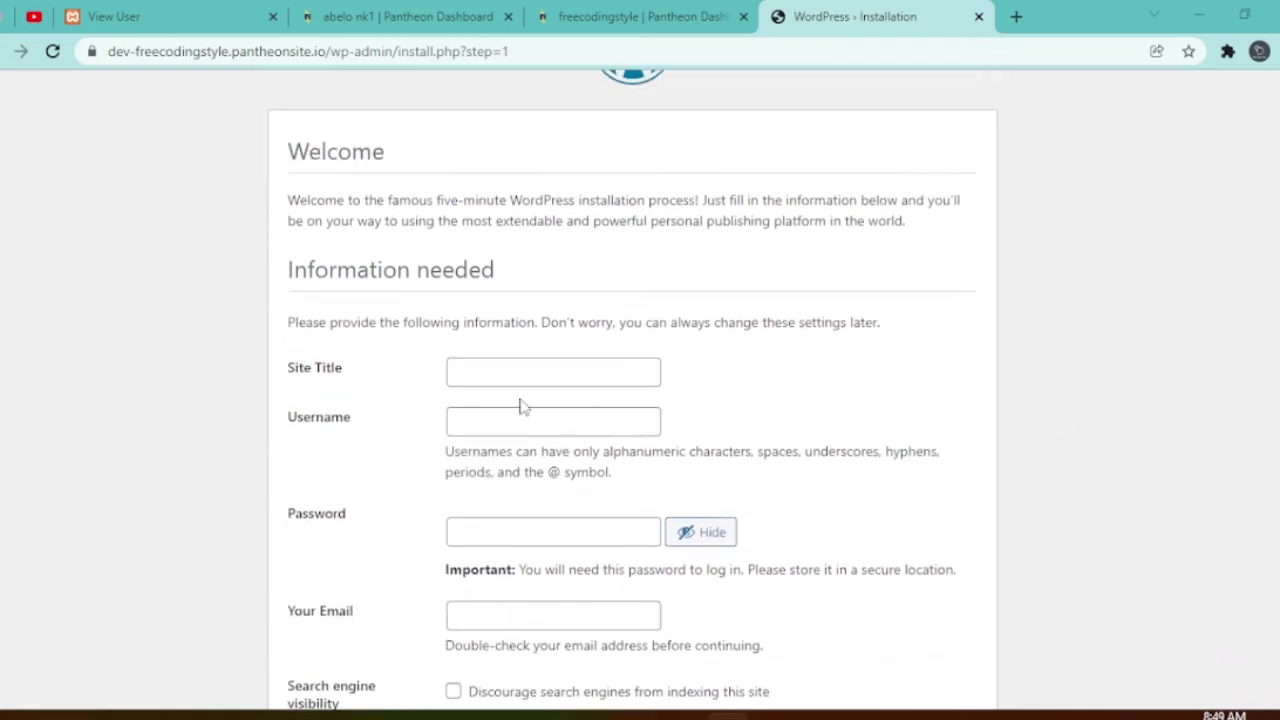
pyautogui.click(466, 368)
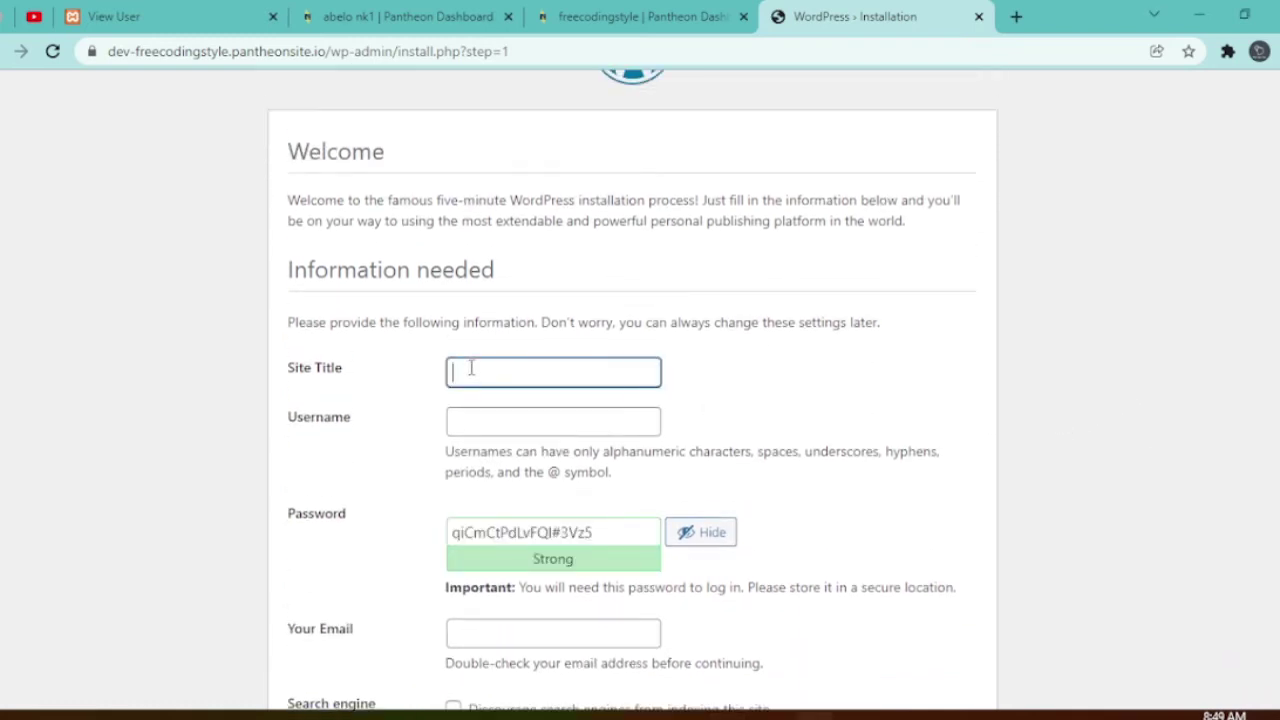
pyautogui.write('freecodingstyle')
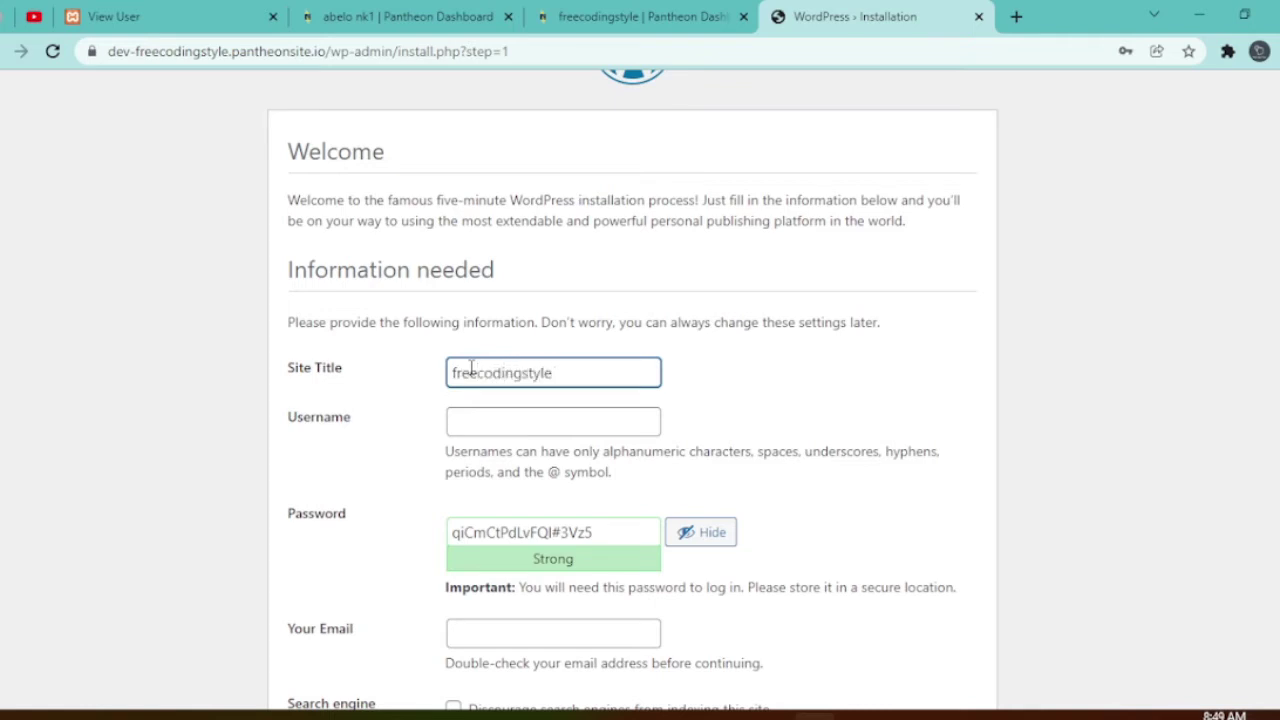
pyautogui.click(461, 422)
pyautogui.write('admin')
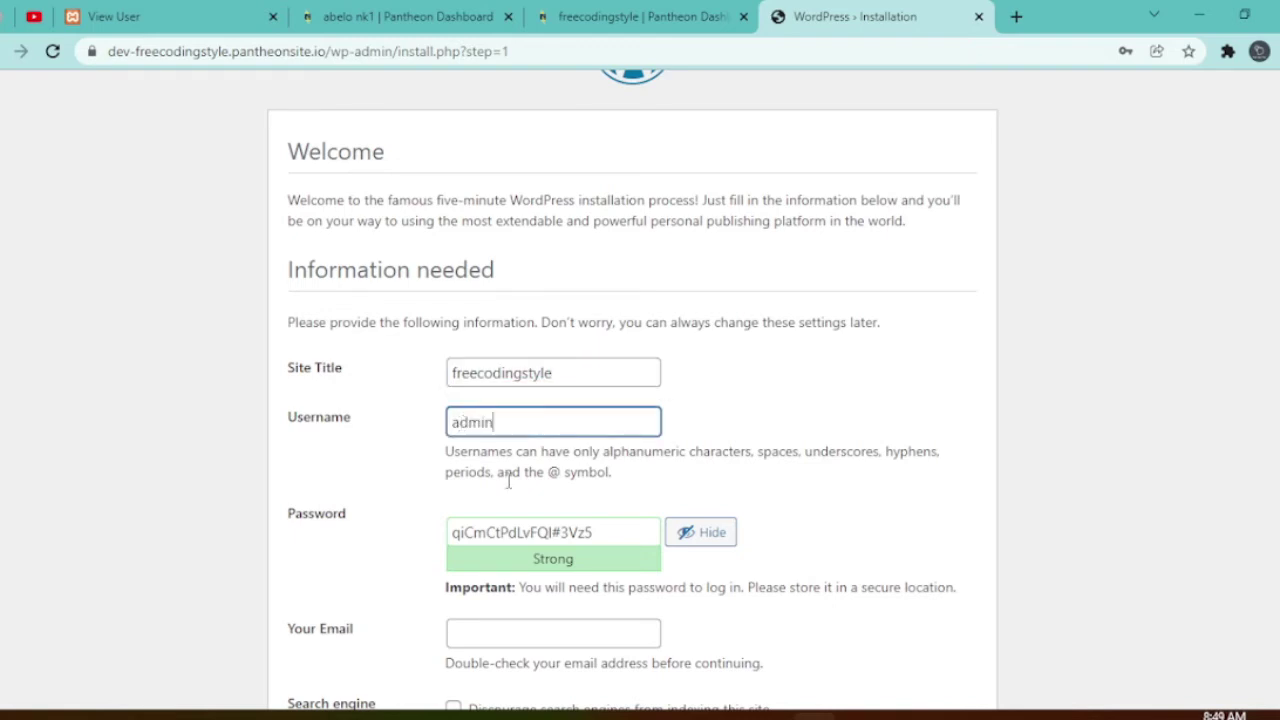
# - Replace the generated password with a short custom password
pyautogui.scroll(-1, 622, 545)
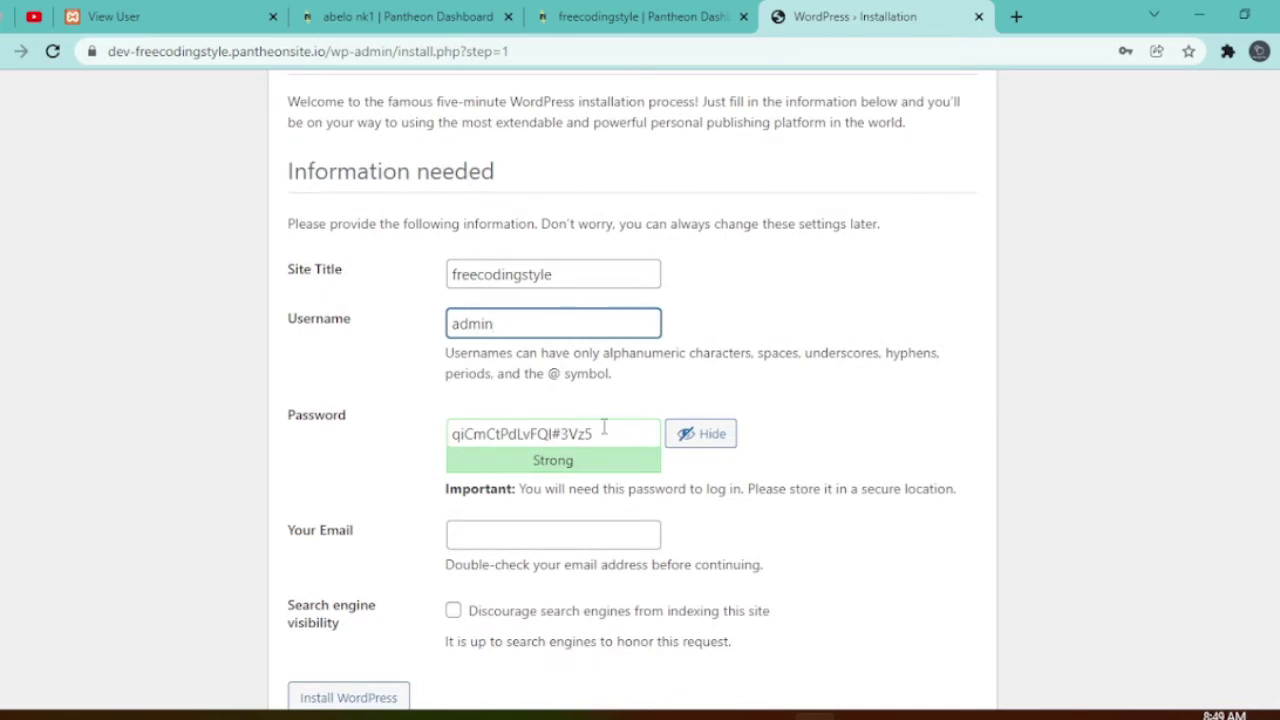
pyautogui.moveTo(603, 431); pyautogui.dragTo(432, 418)
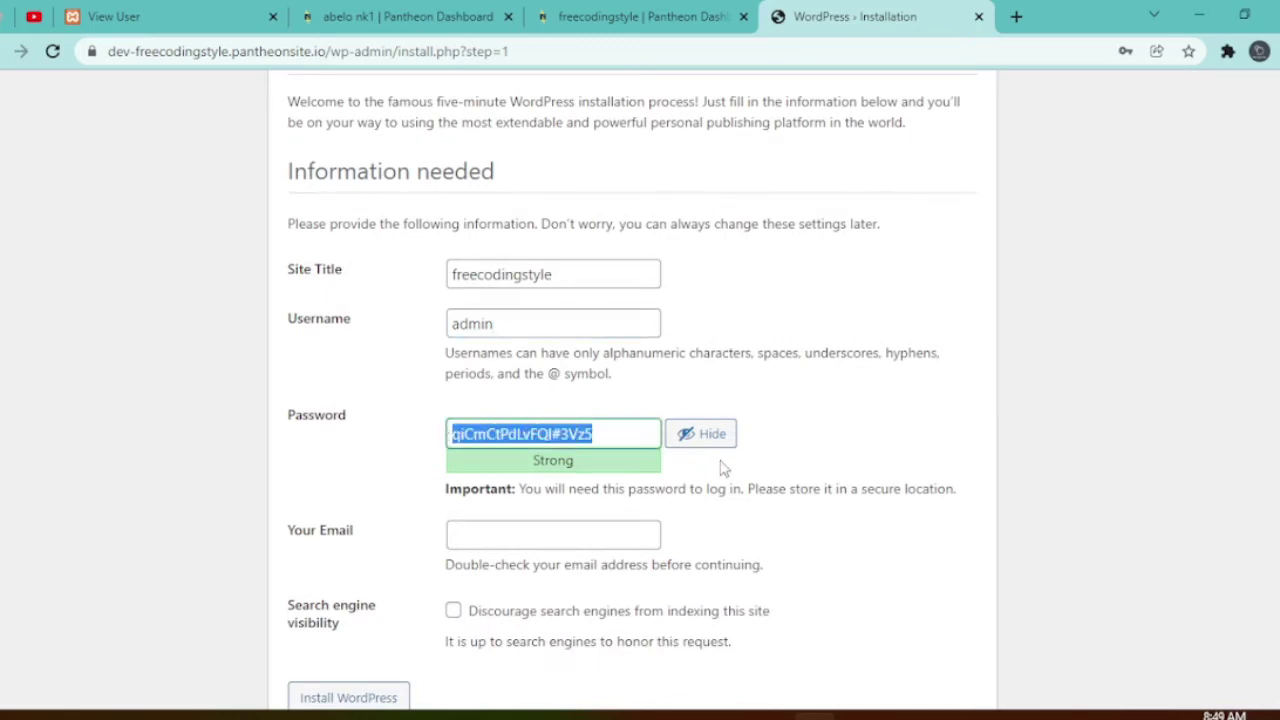
pyautogui.click(687, 437)
pyautogui.moveTo(569, 434); pyautogui.dragTo(426, 443)
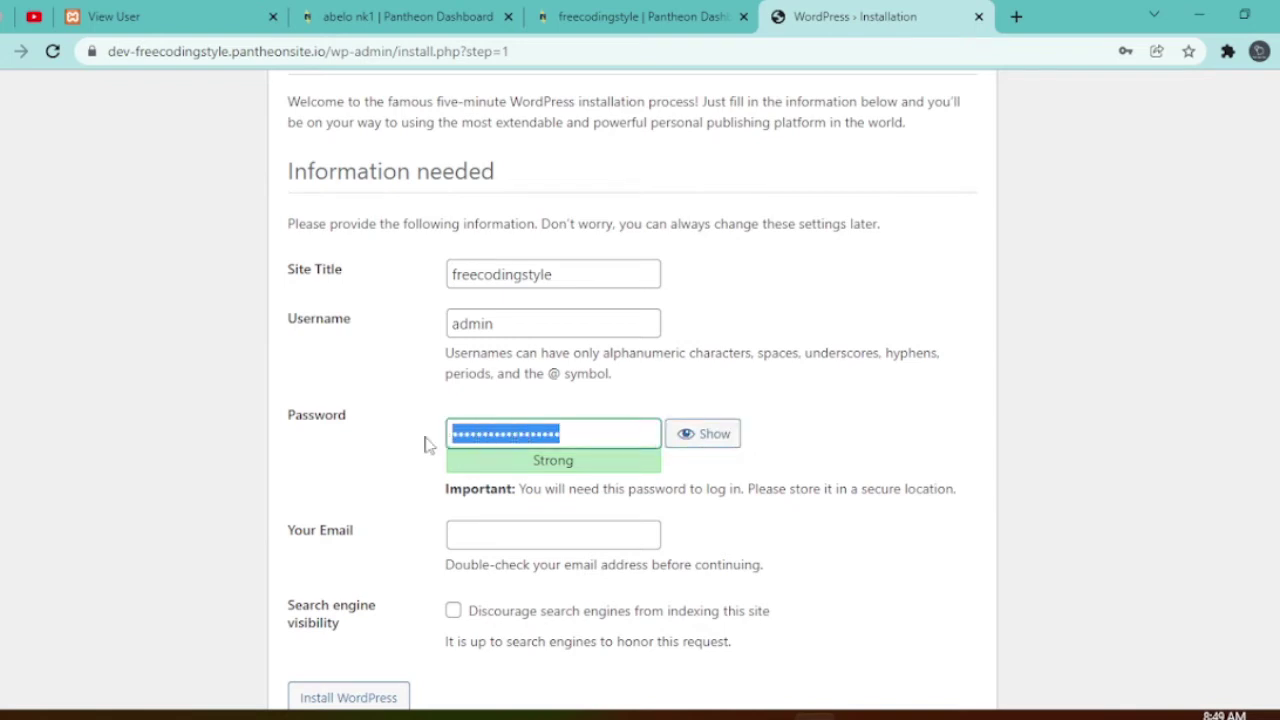
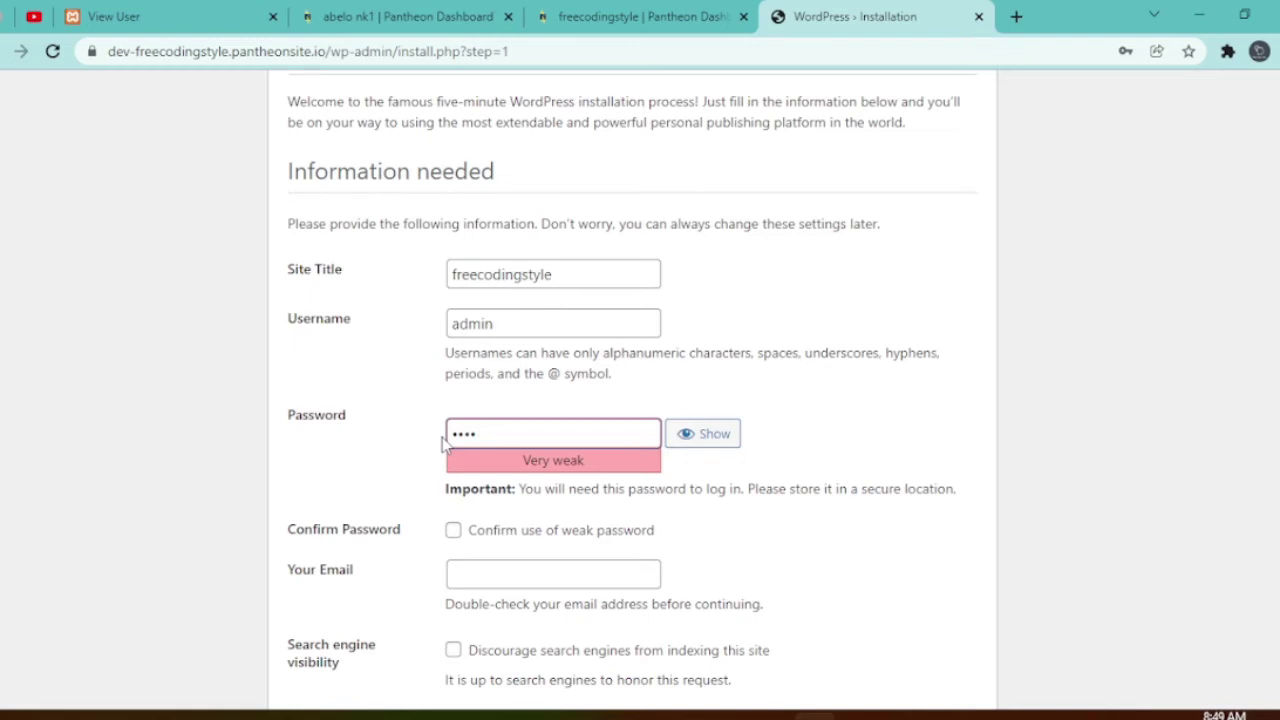
# - Replace the weak admin password with a strong one and enter the admin's e-mail address
pyautogui.press('BackSpace')
pyautogui.press('BackSpace')
pyautogui.press('BackSpace')
pyautogui.press('BackSpace')
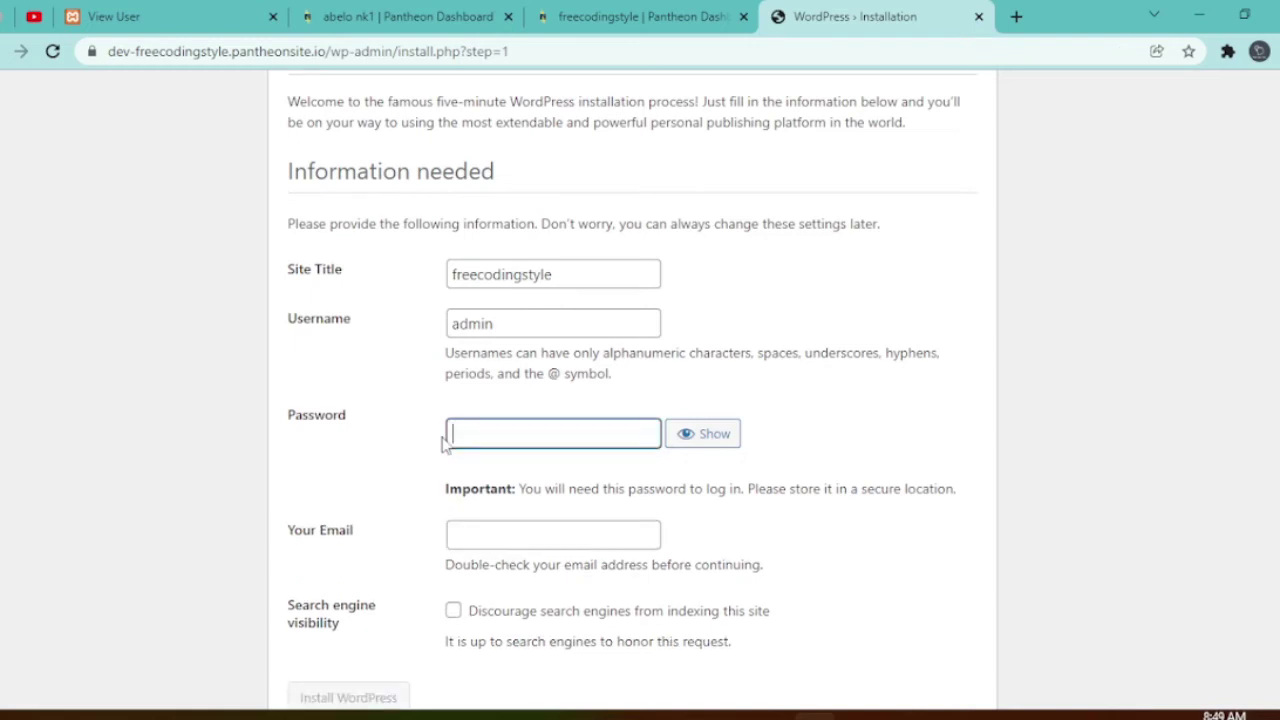
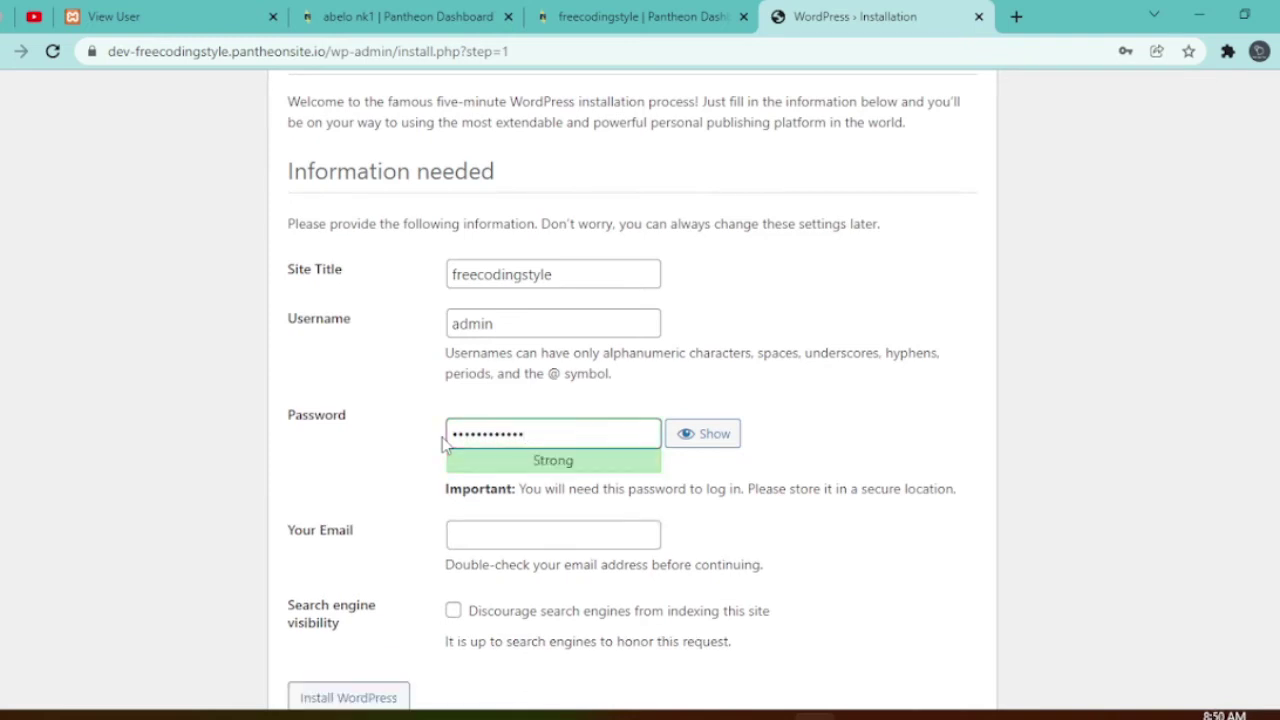
pyautogui.click(487, 540)
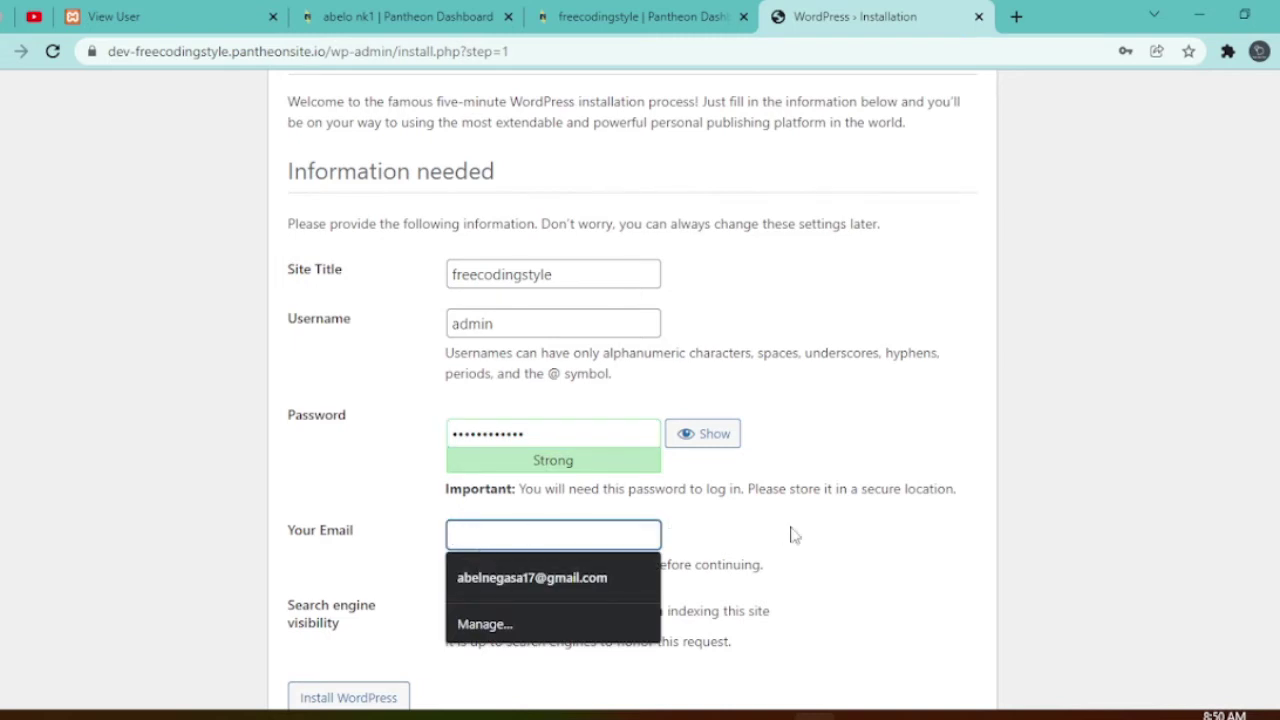
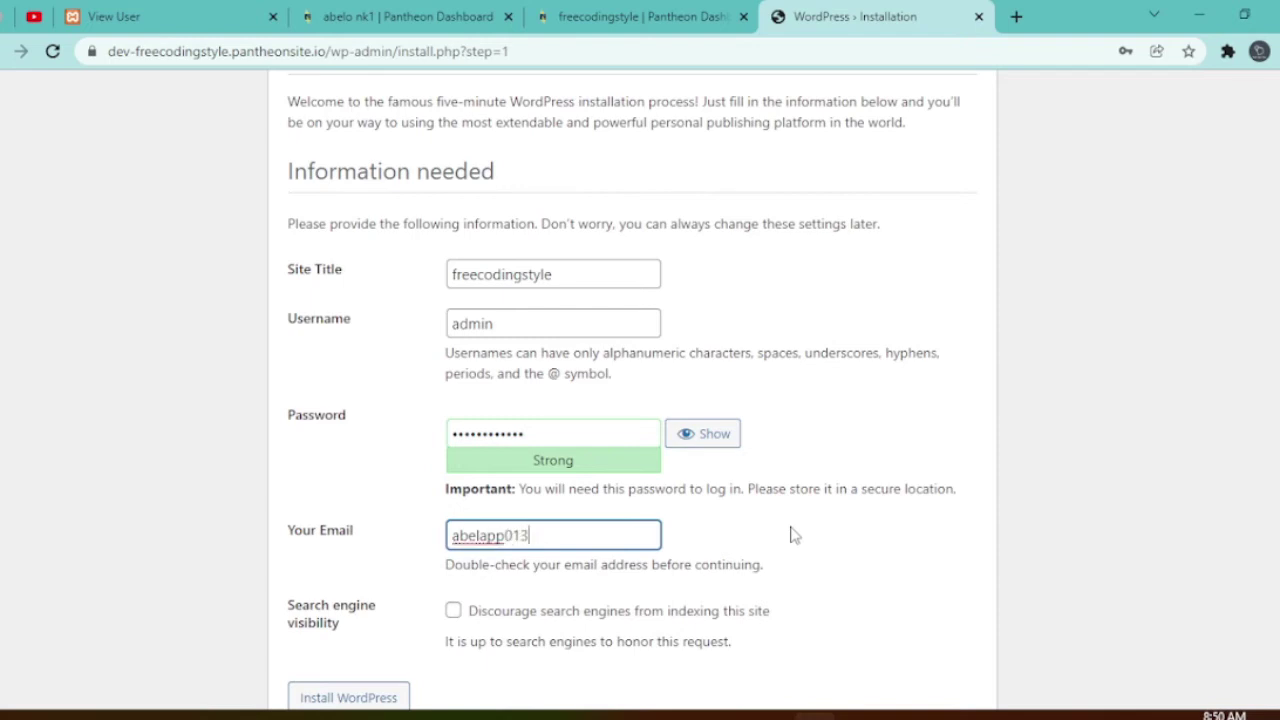
pyautogui.scroll(-1, 794, 517)
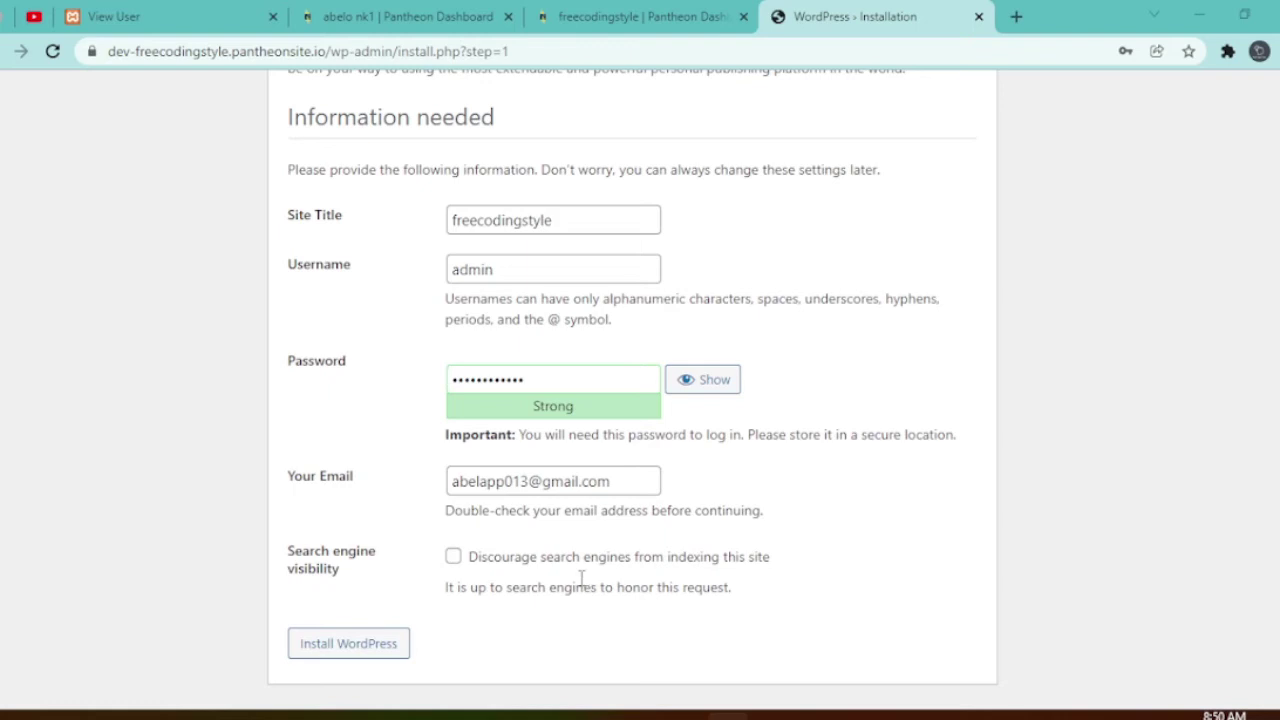
# - Run Install WordPress, then continue from the Success! page to the admin Log In
pyautogui.click(354, 657)
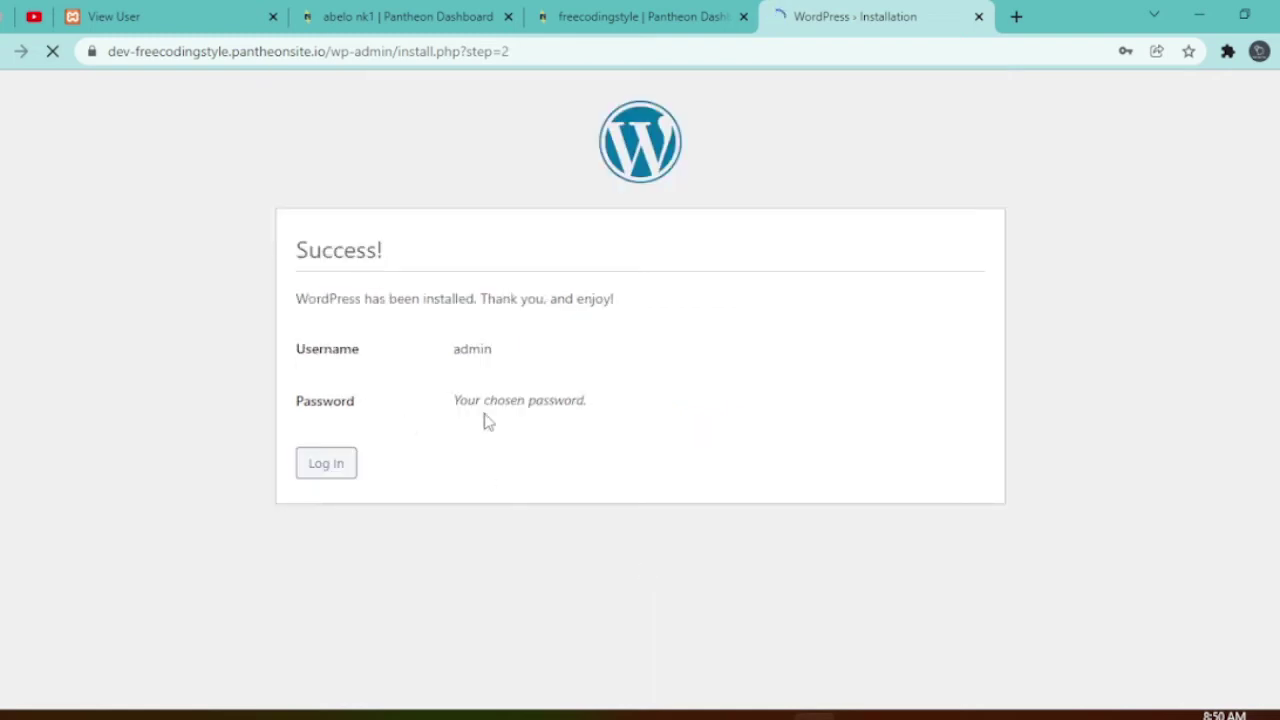
pyautogui.click(325, 472)
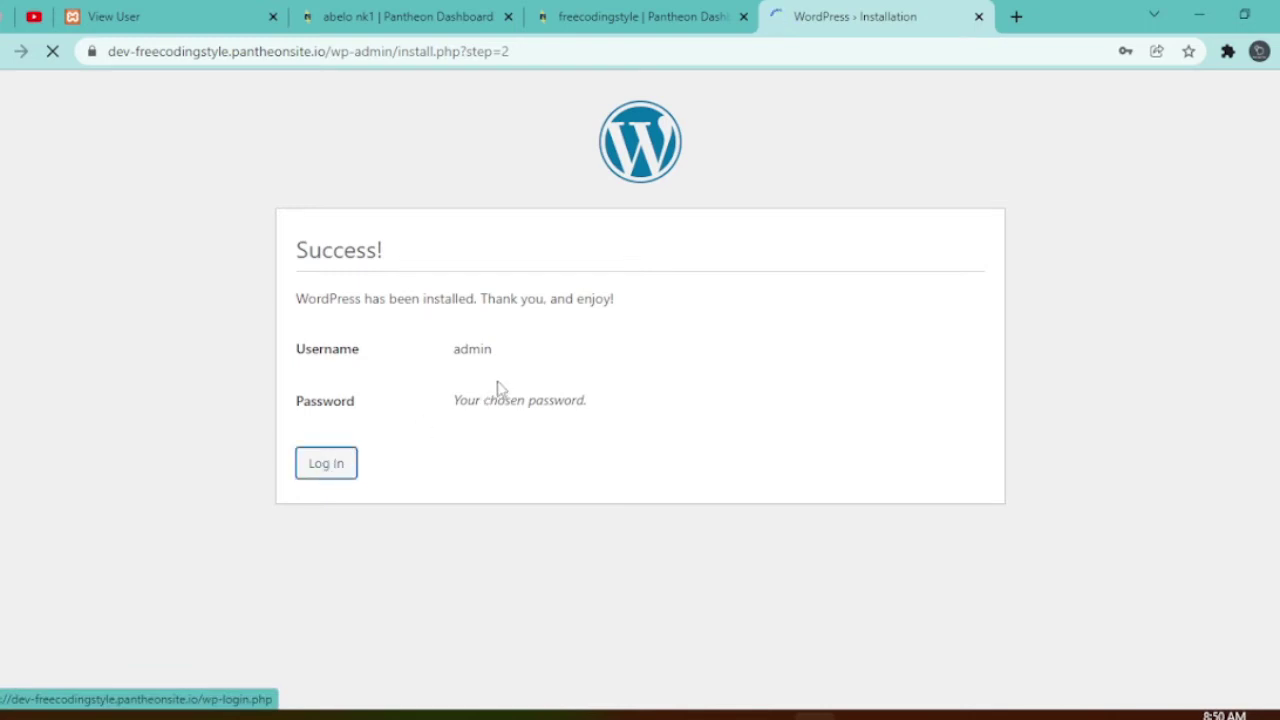
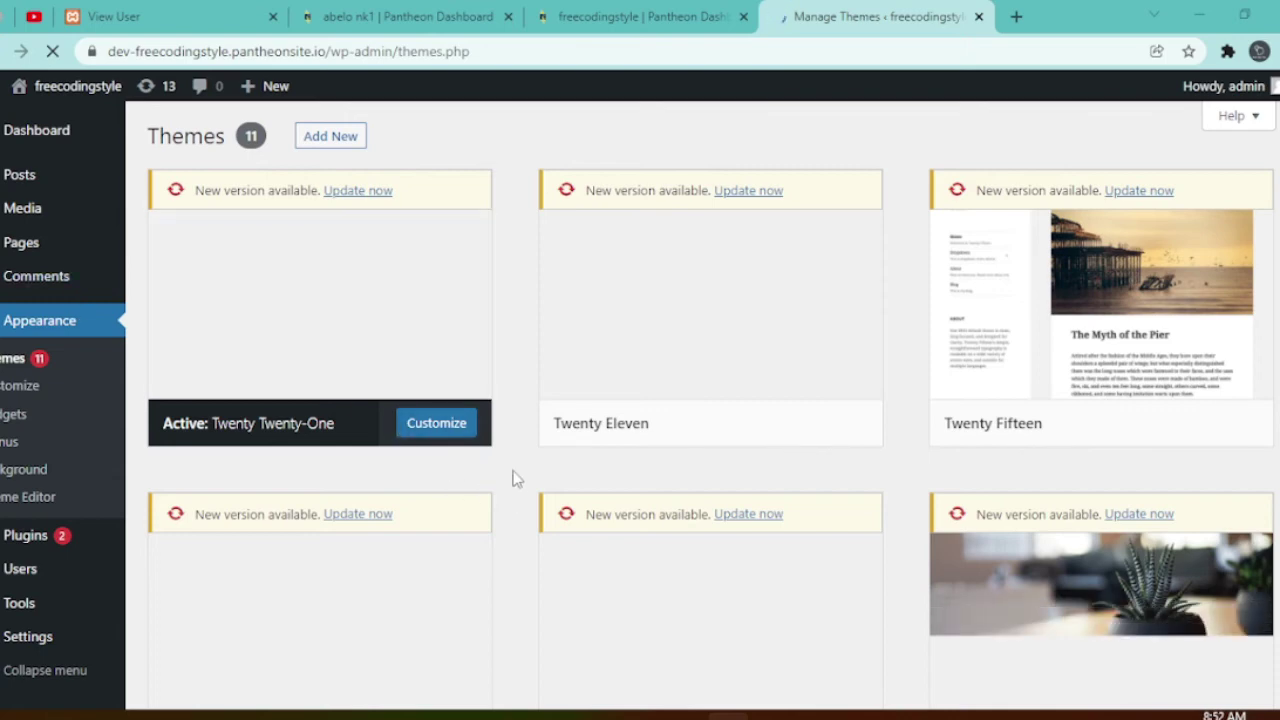
pyautogui.scroll(-3, 540, 485)
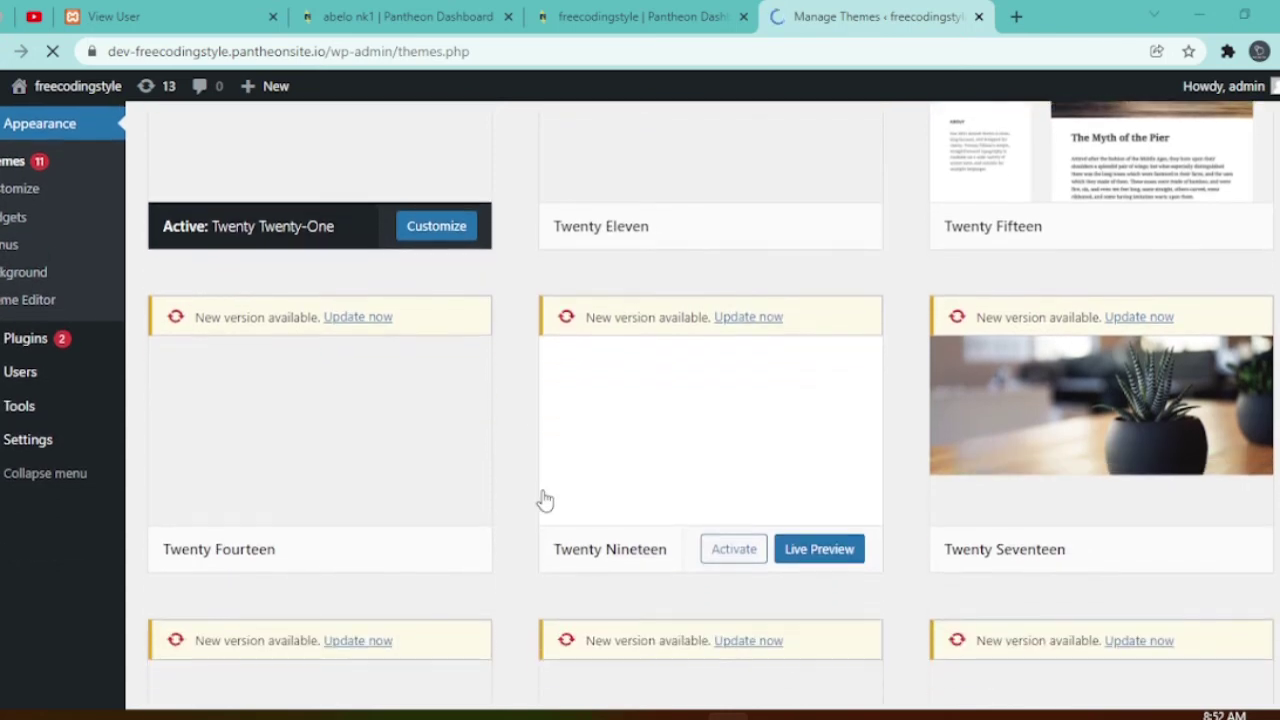
pyautogui.scroll(-1, 545, 500)
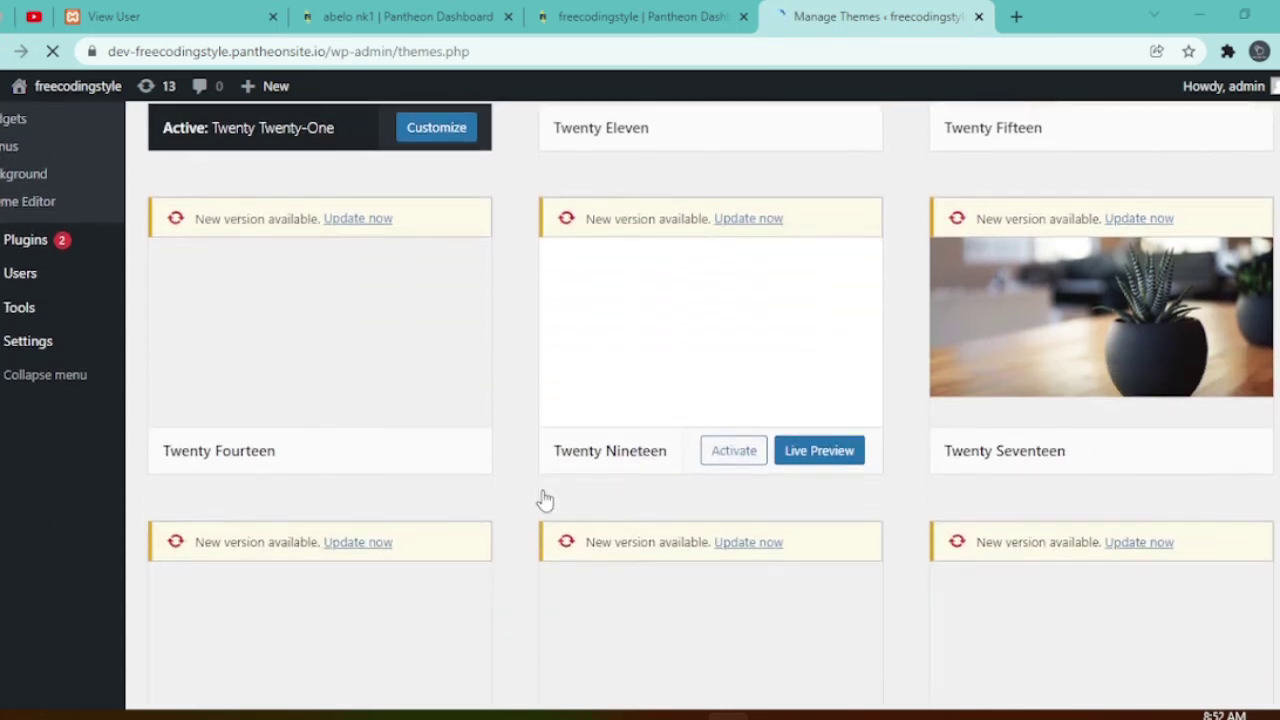
pyautogui.scroll(3, 545, 500)
pyautogui.scroll(-2, 545, 500)
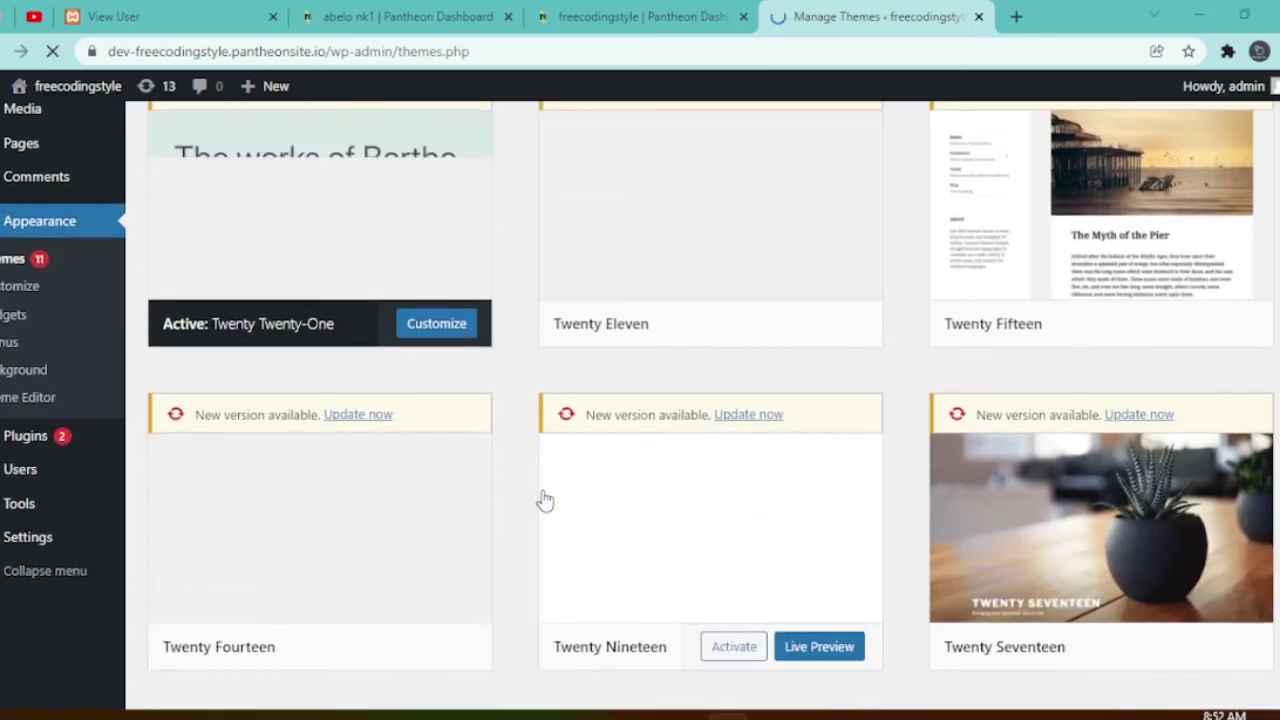
pyautogui.scroll(2, 545, 500)
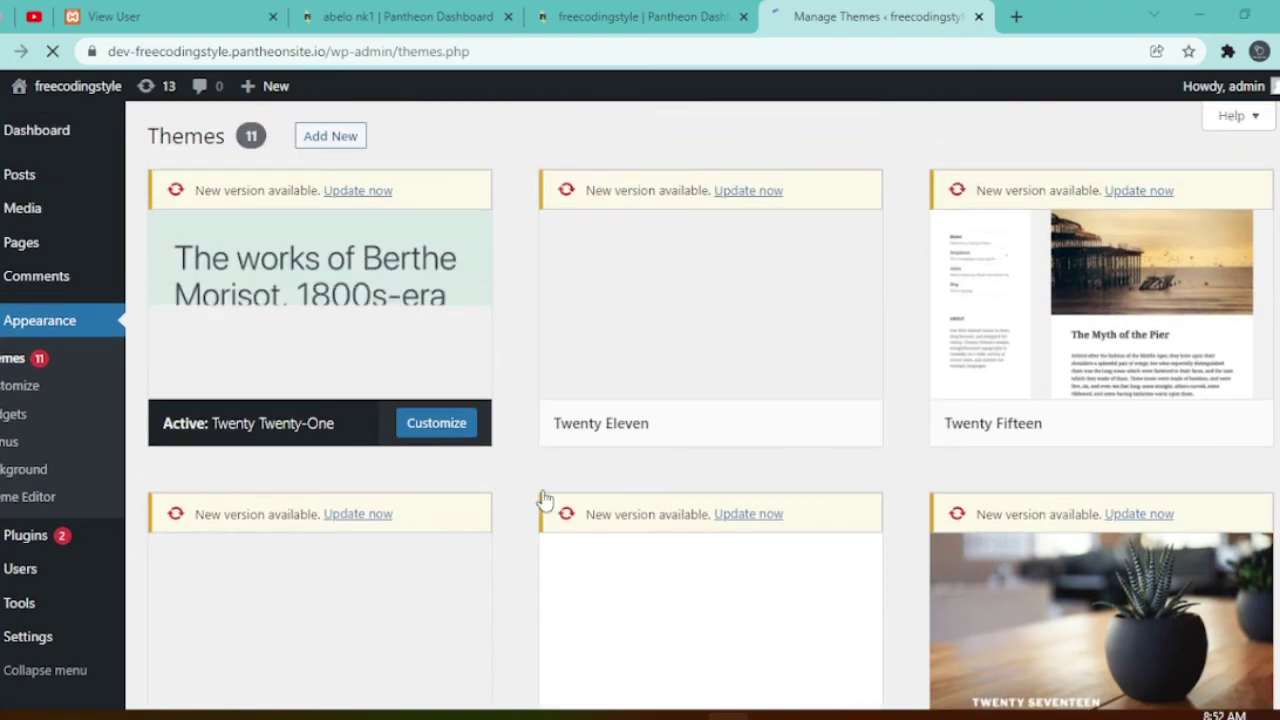
pyautogui.scroll(-7, 545, 500)
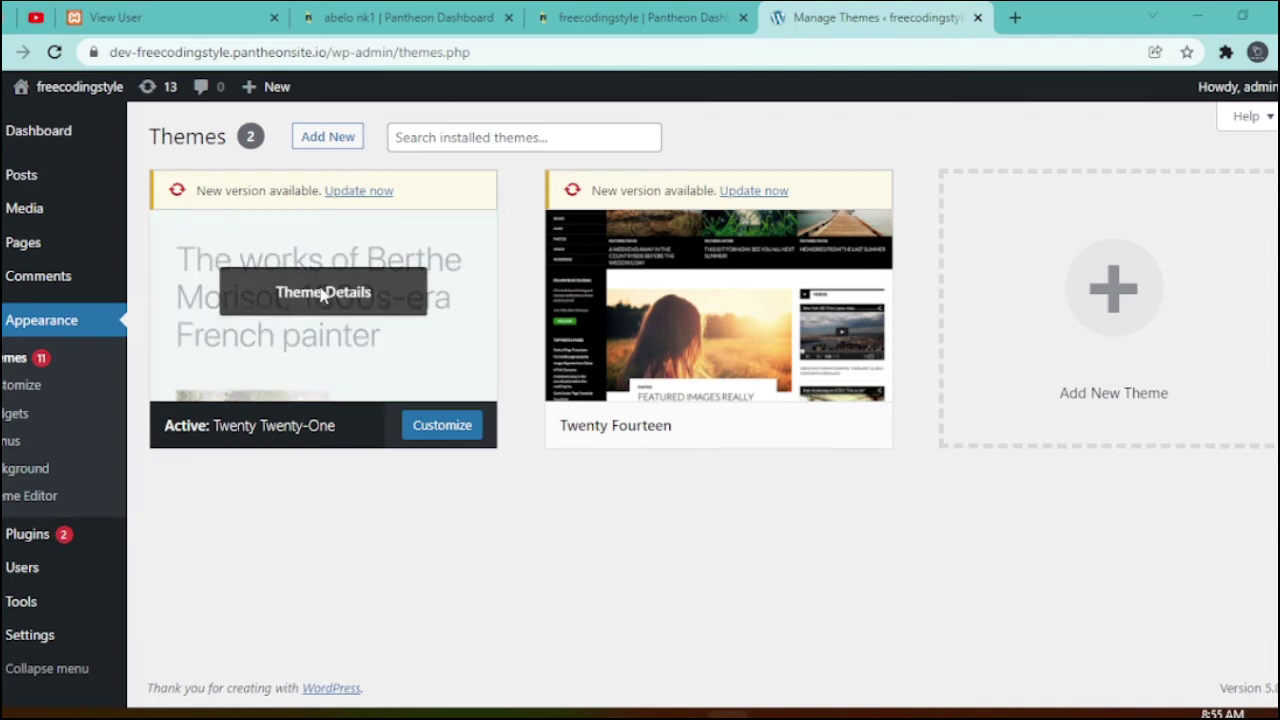
# - Review the Theme Details of the active Twenty Twenty-One theme, then close them
pyautogui.click(322, 292)
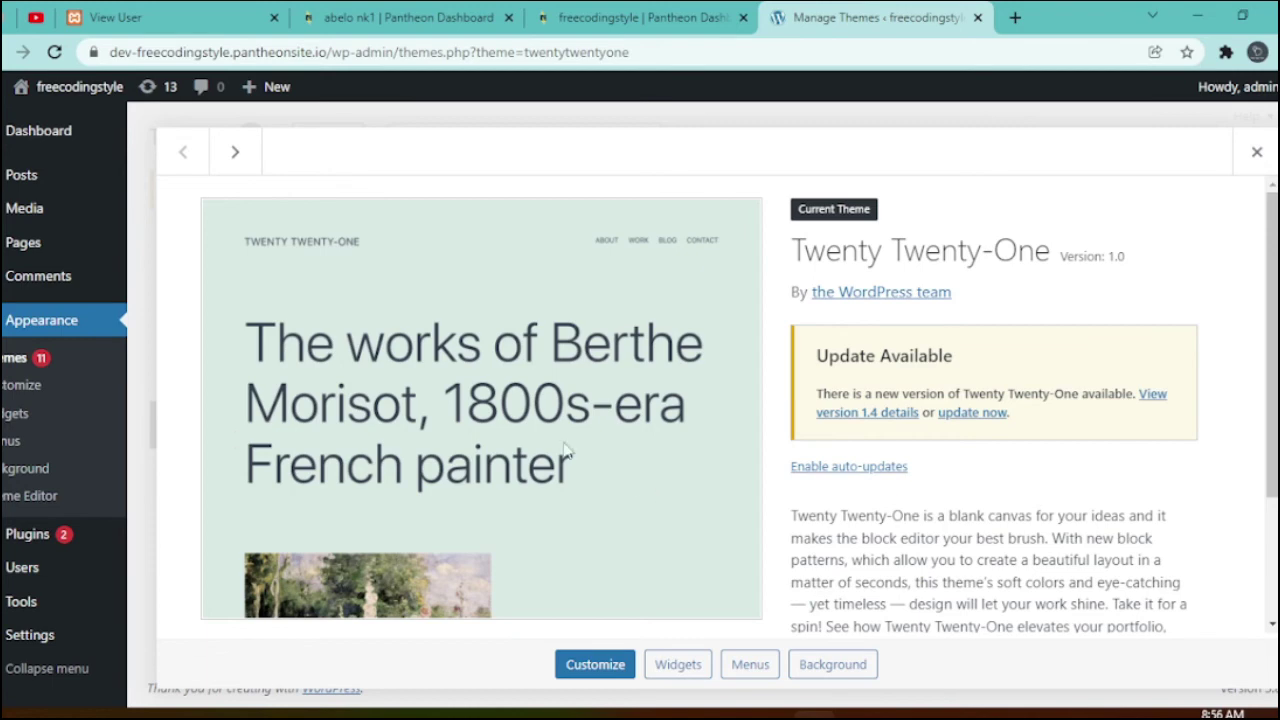
pyautogui.scroll(-2, 563, 366)
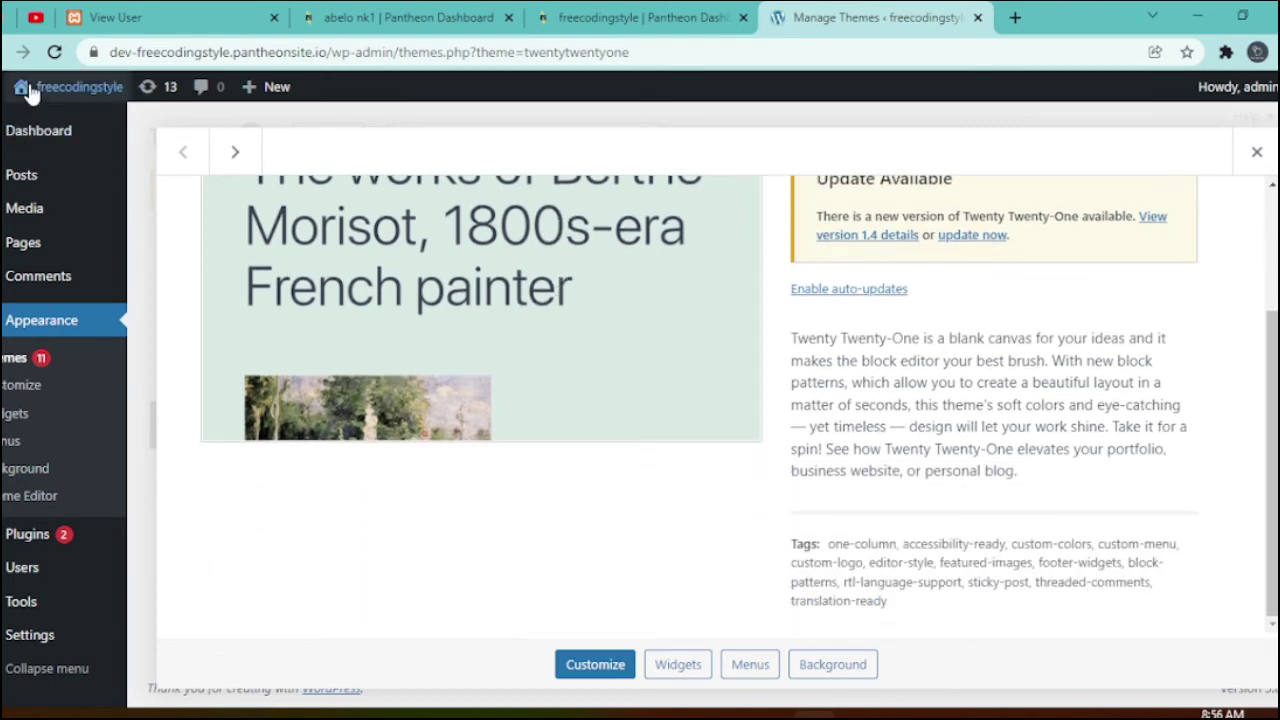
pyautogui.press('Escape')
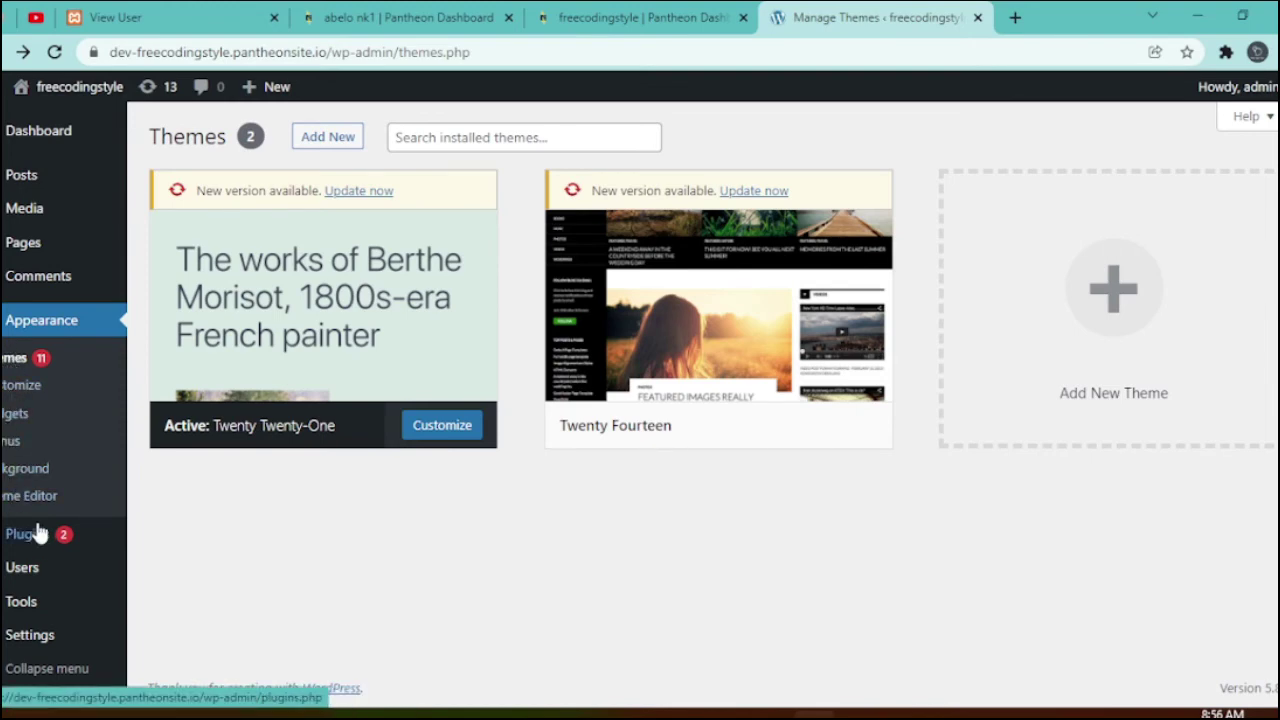
# - Select all plugins and bulk-delete Akismet and Hello Dolly, confirming the deletion
pyautogui.click(30, 537)
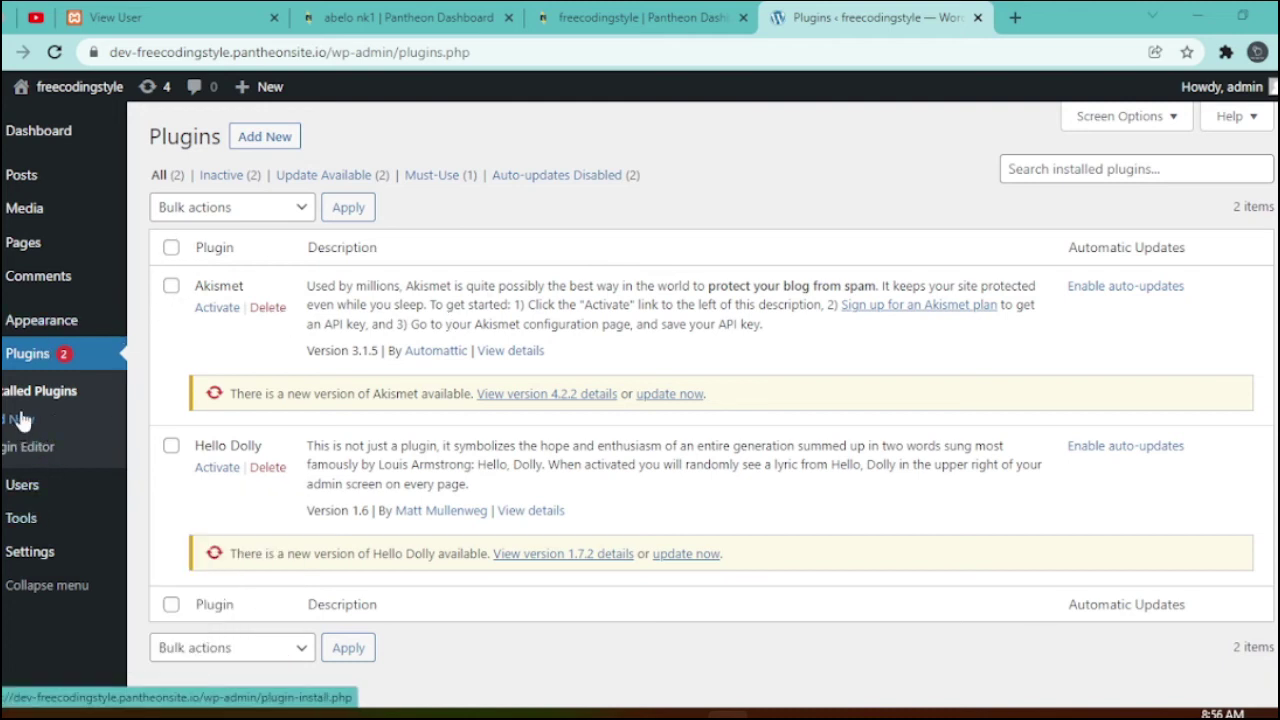
pyautogui.click(82, 350)
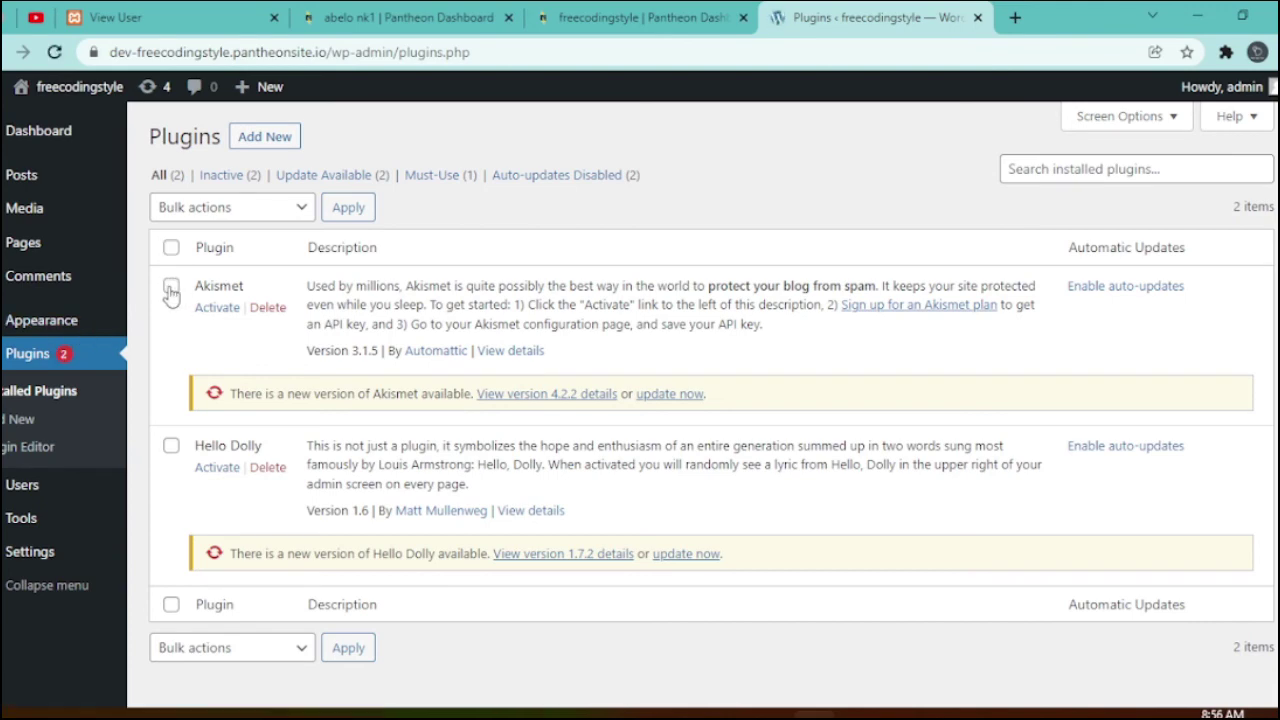
pyautogui.click(171, 286)
pyautogui.click(171, 249)
pyautogui.scroll(-1, 238, 405)
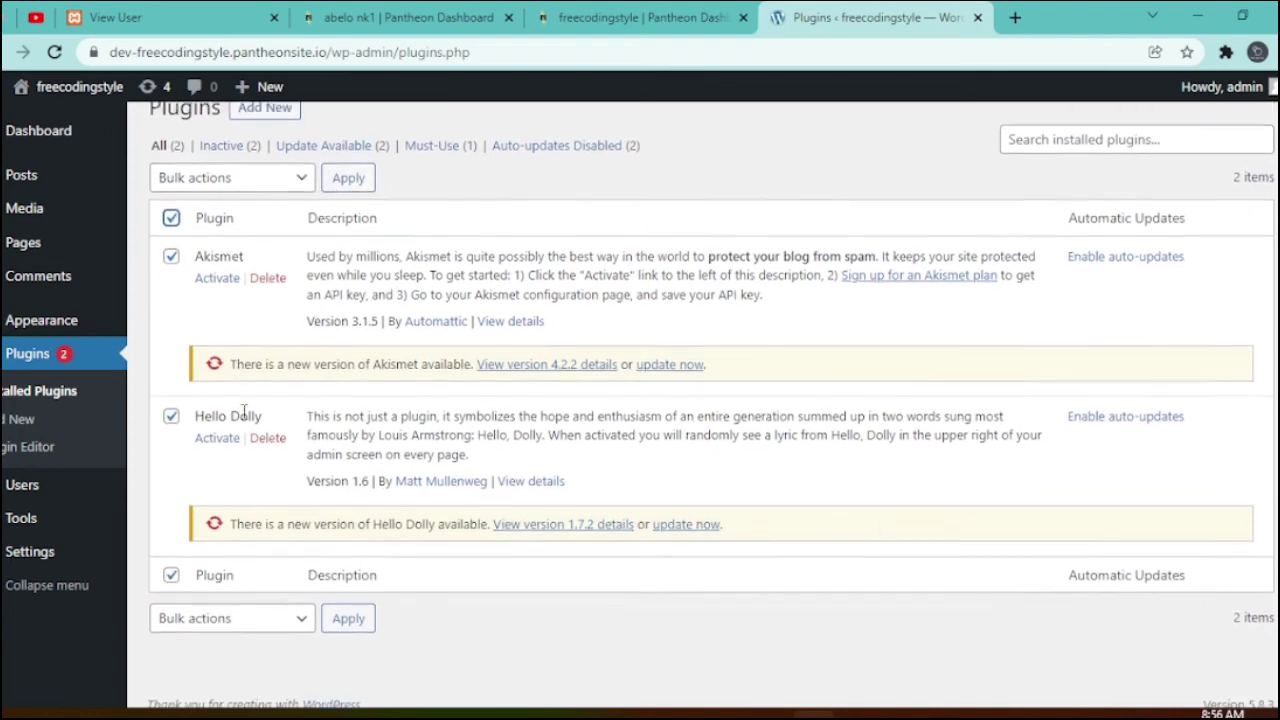
pyautogui.scroll(1, 504, 500)
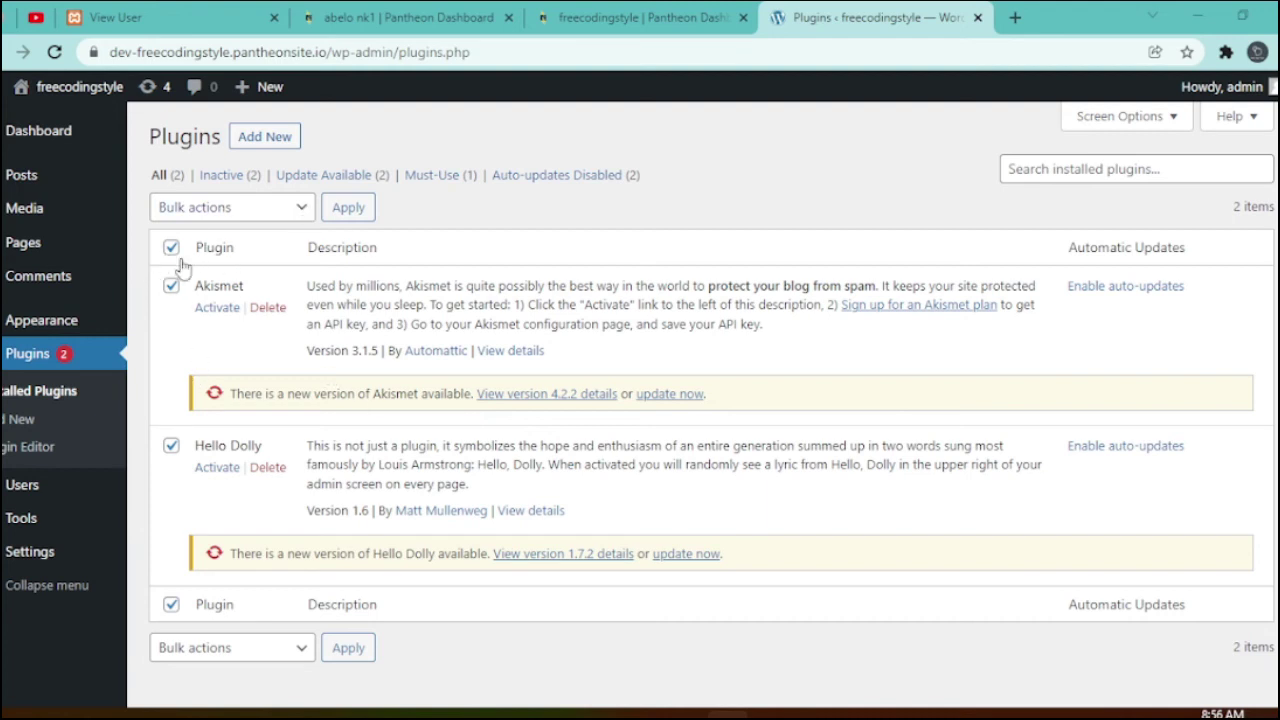
pyautogui.click(302, 212)
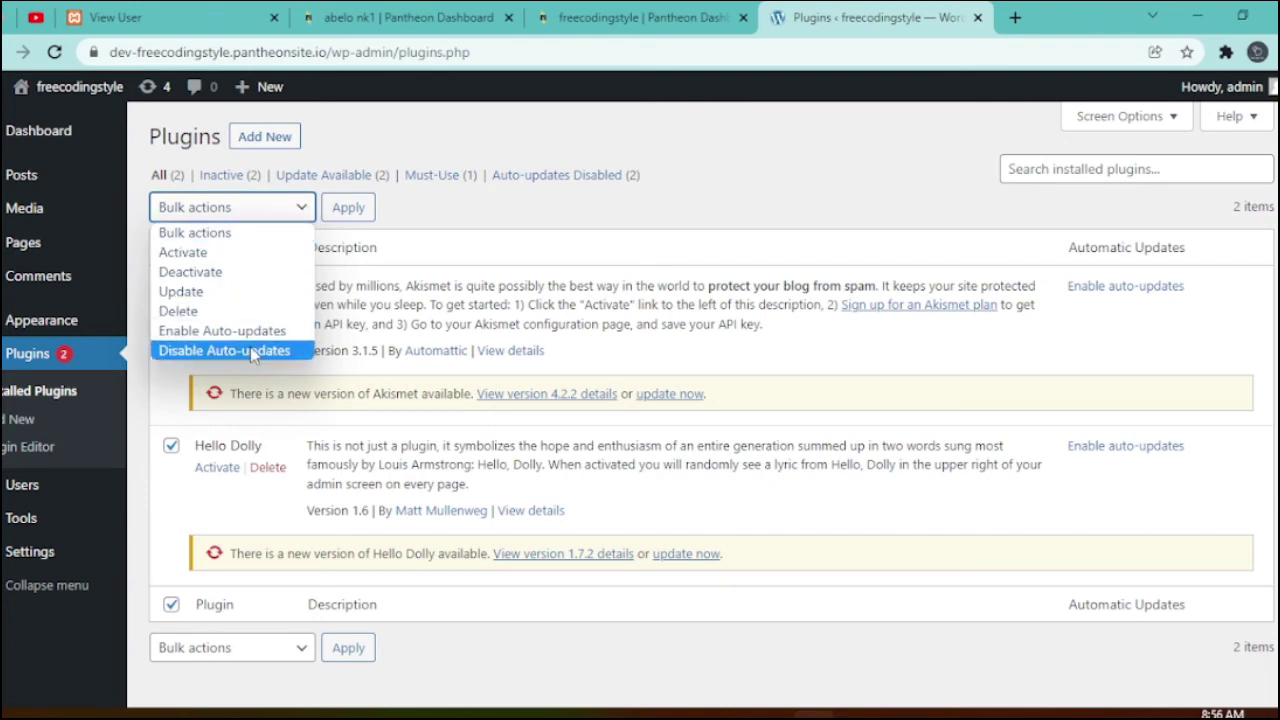
pyautogui.click(180, 311)
pyautogui.click(352, 212)
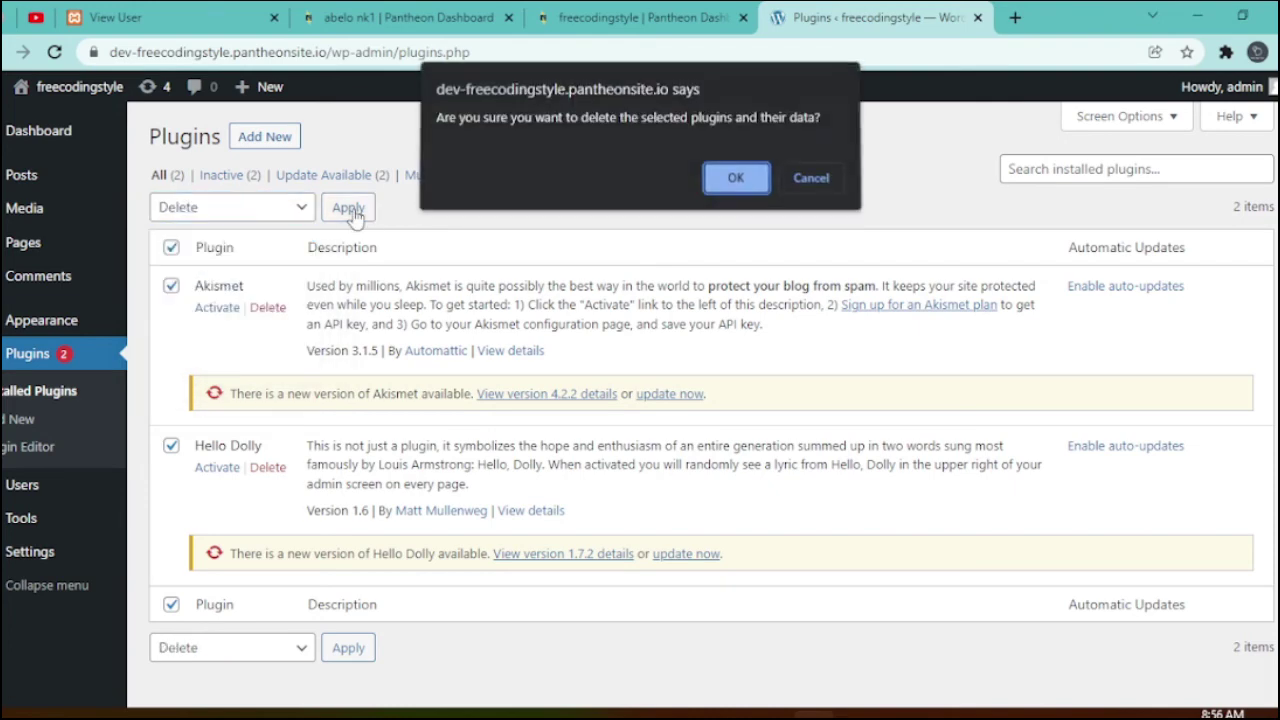
pyautogui.click(736, 180)
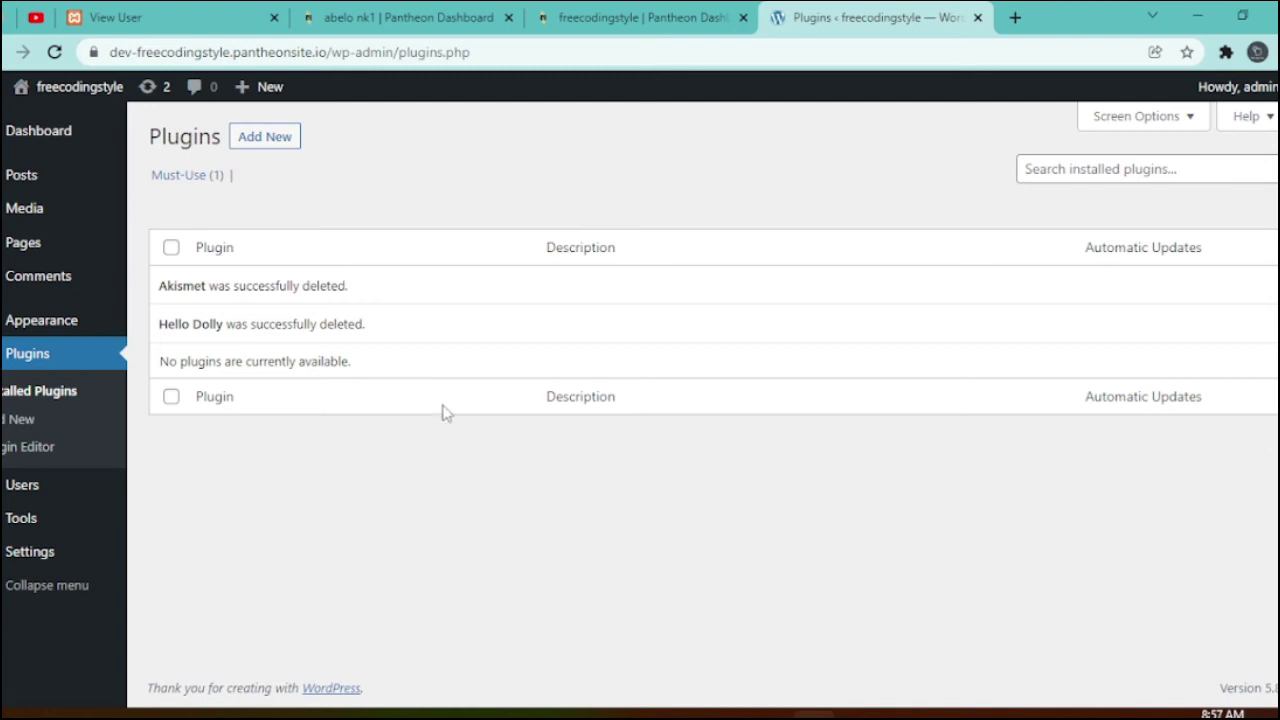
# - Check the Posts list to confirm it contains only the Hello world! post
pyautogui.click(71, 133)
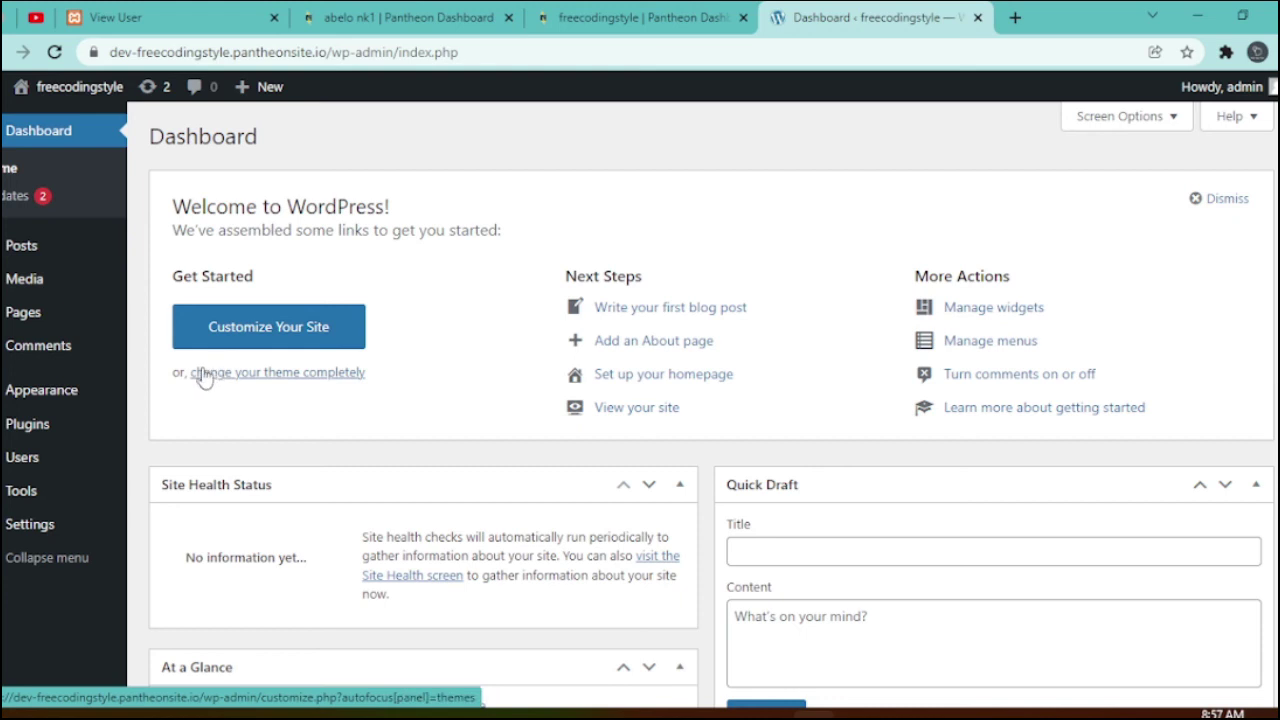
pyautogui.moveTo(4, 258)
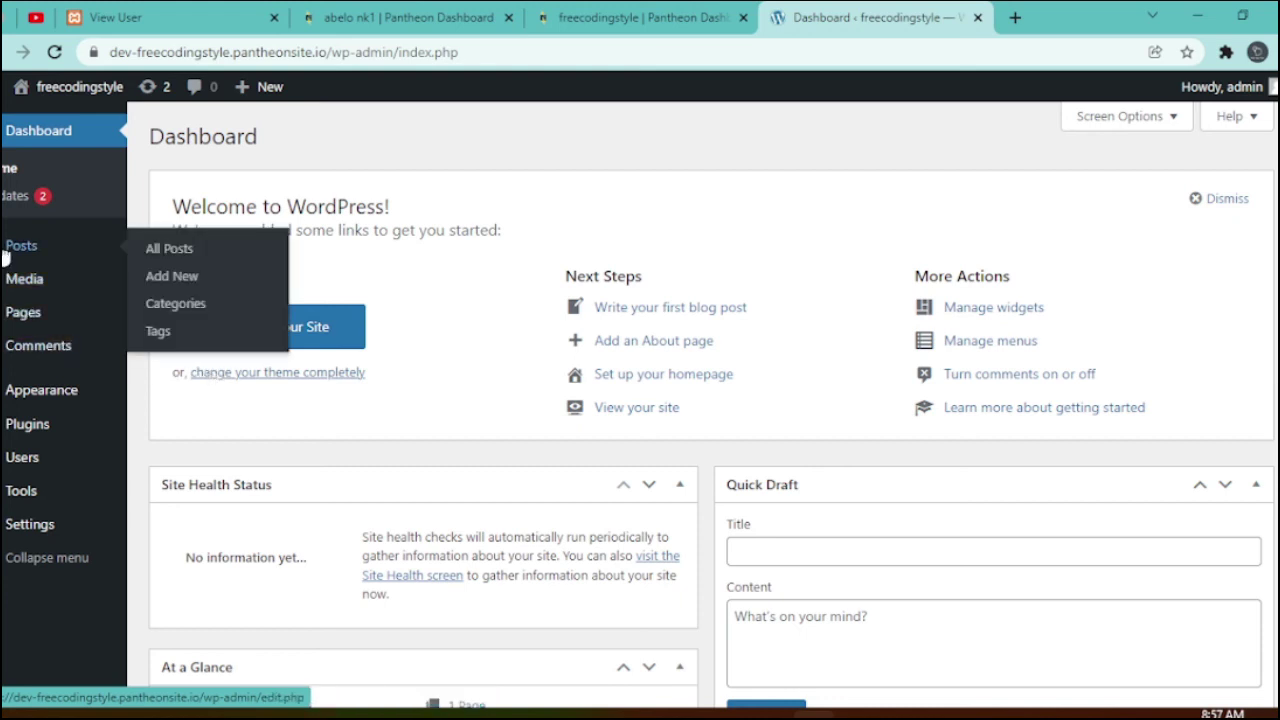
pyautogui.click(40, 238)
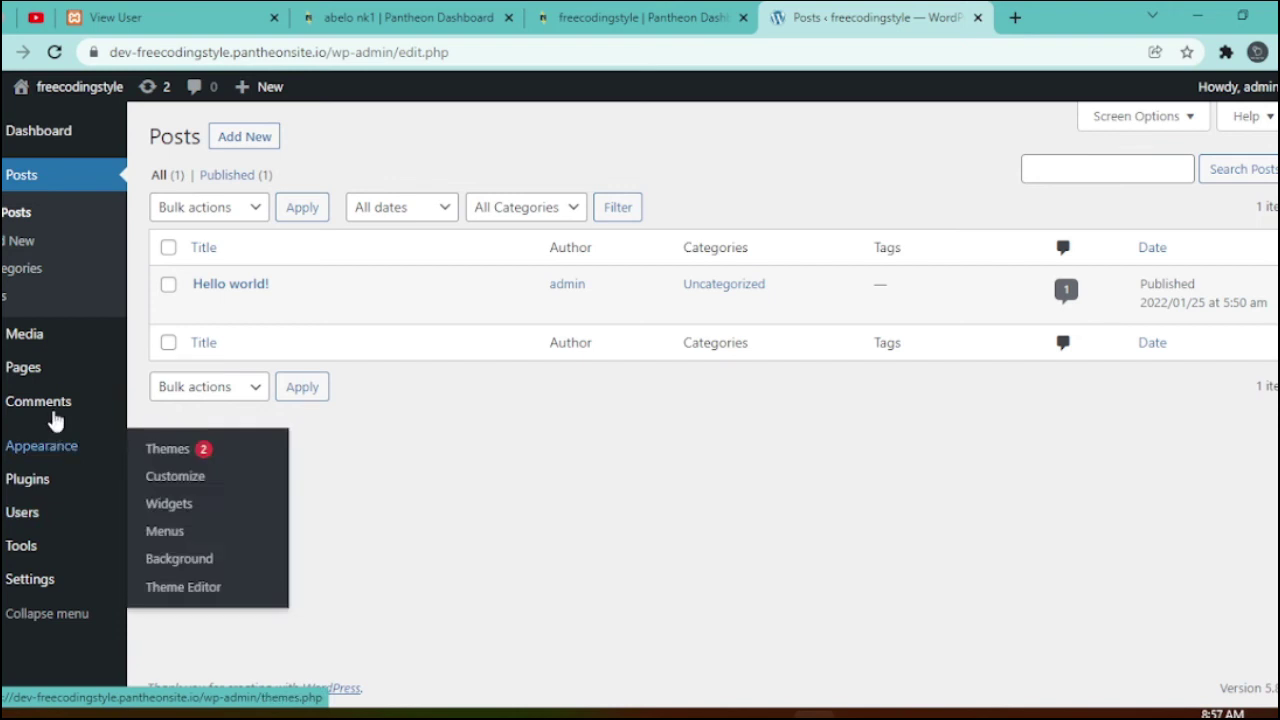
# - Return to the freecodingstyle admin Dashboard and look over its panels
pyautogui.moveTo(37, 386)
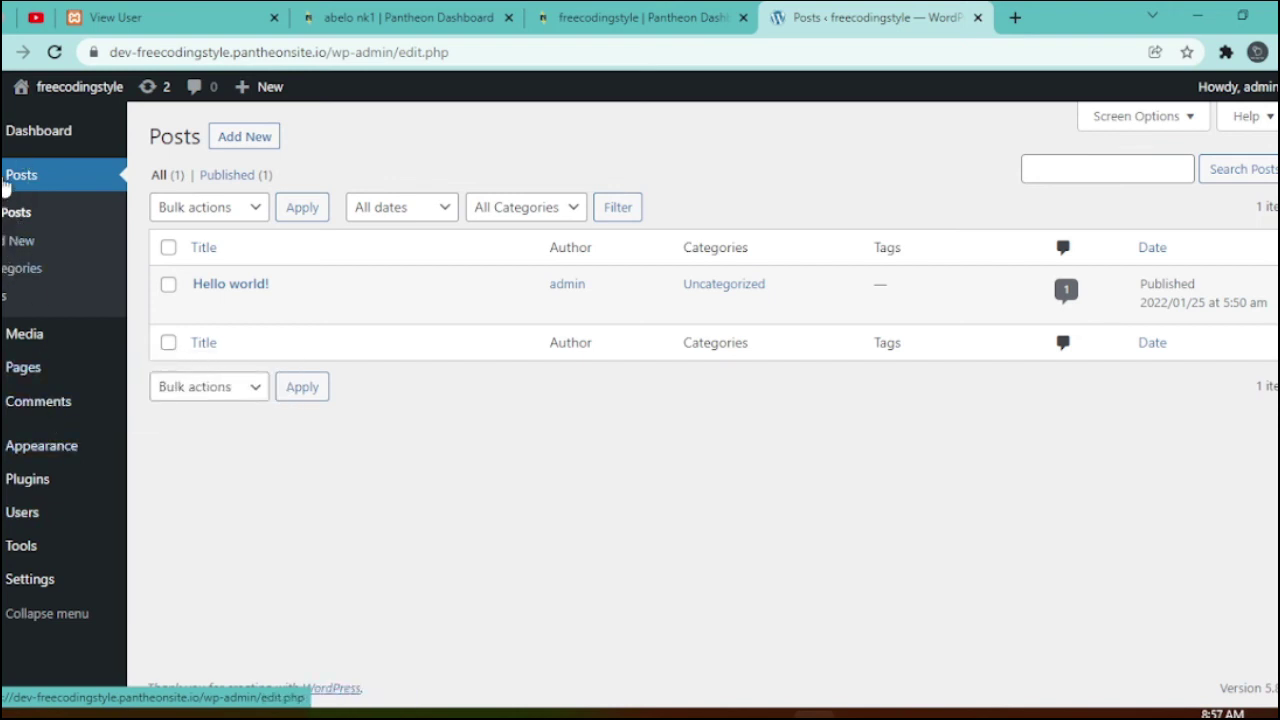
pyautogui.click(40, 128)
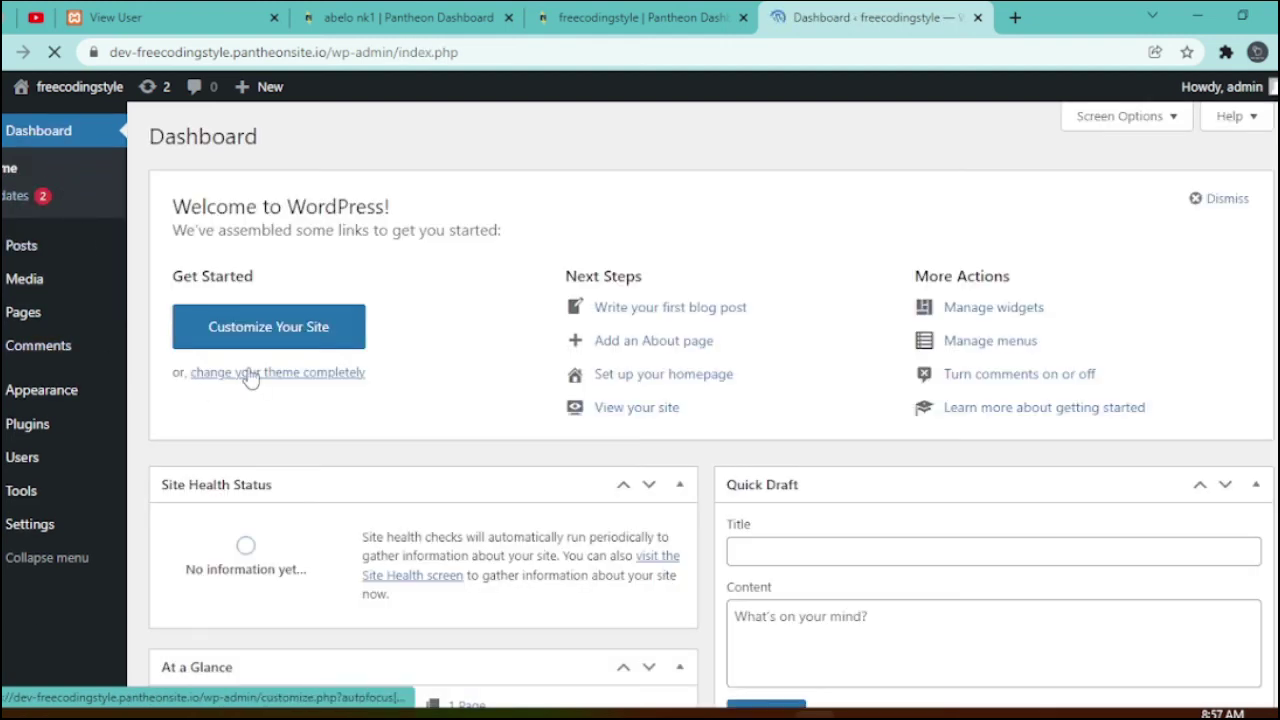
pyautogui.scroll(-1, 251, 371)
pyautogui.scroll(1, 251, 371)
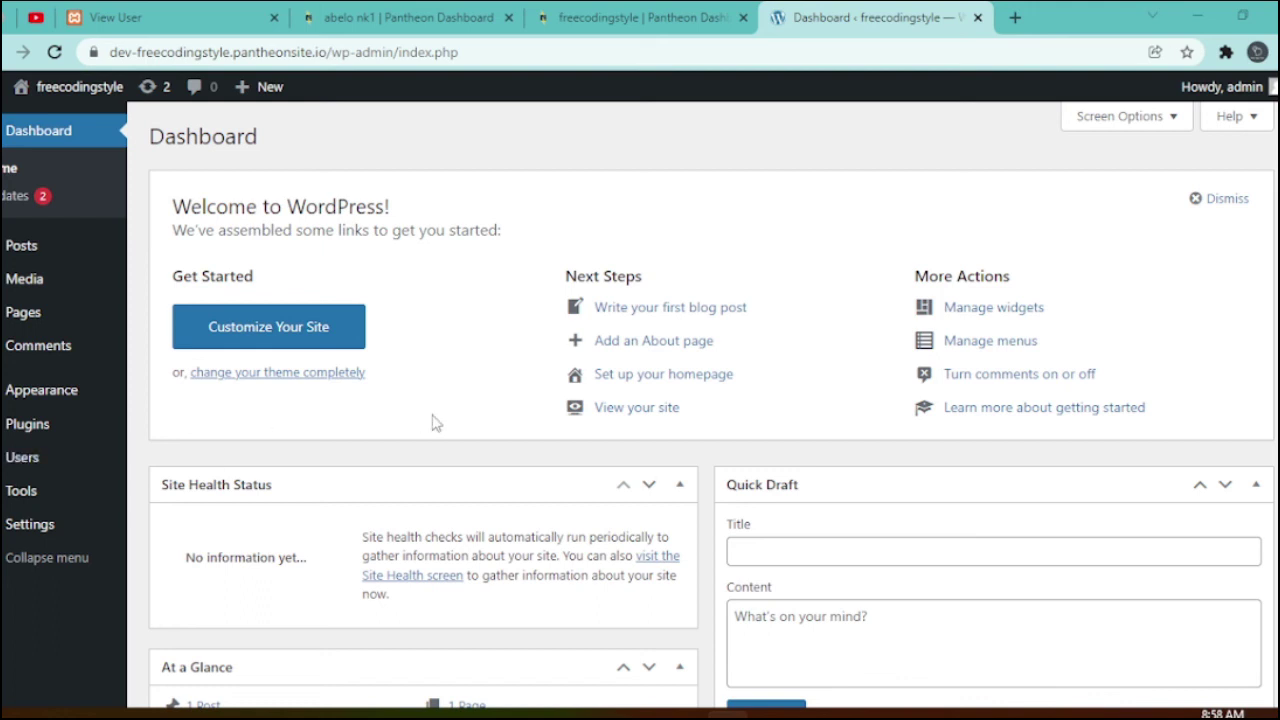
pyautogui.moveTo(62, 96)
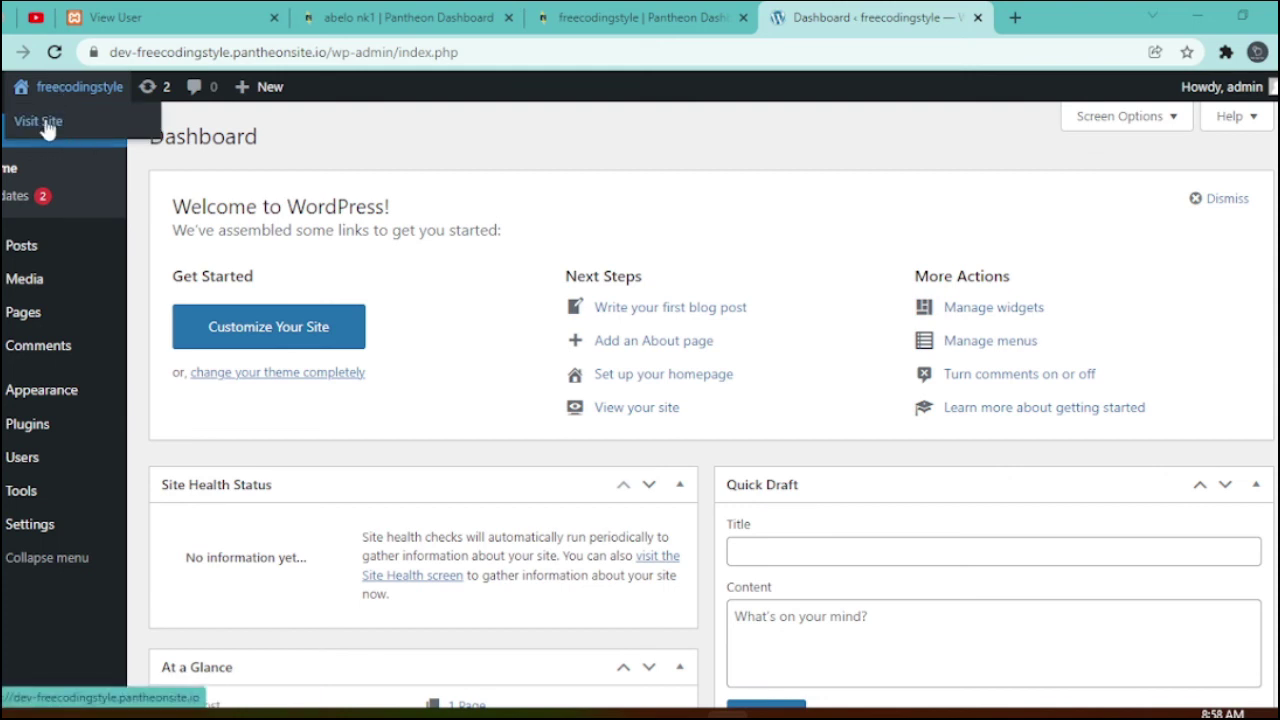
pyautogui.click(46, 119)
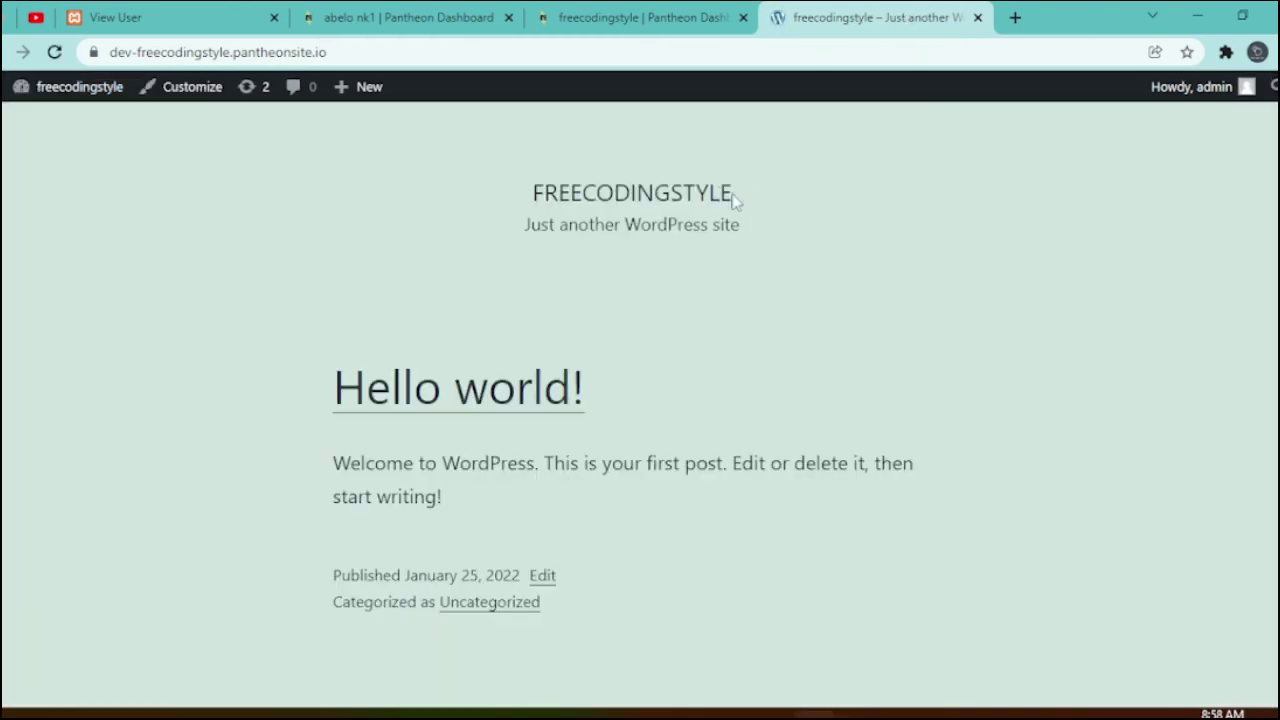
pyautogui.moveTo(740, 194); pyautogui.dragTo(524, 194)
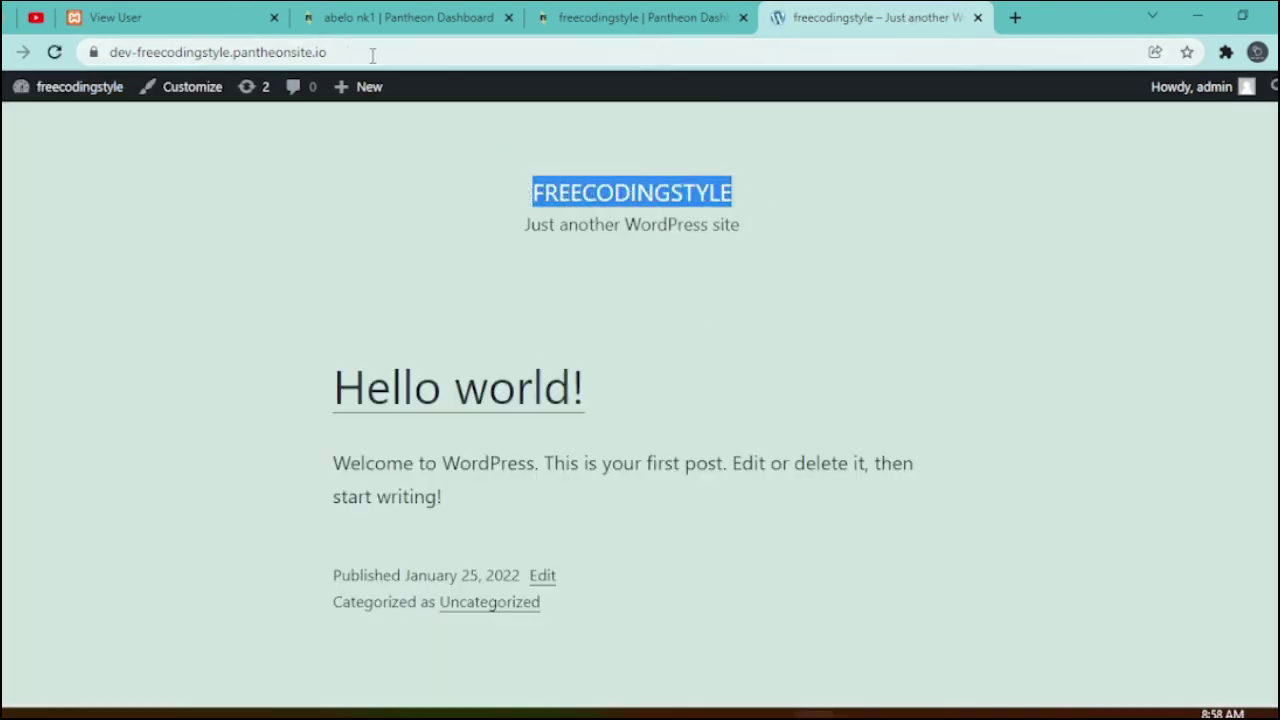
pyautogui.scroll(-5, 589, 337)
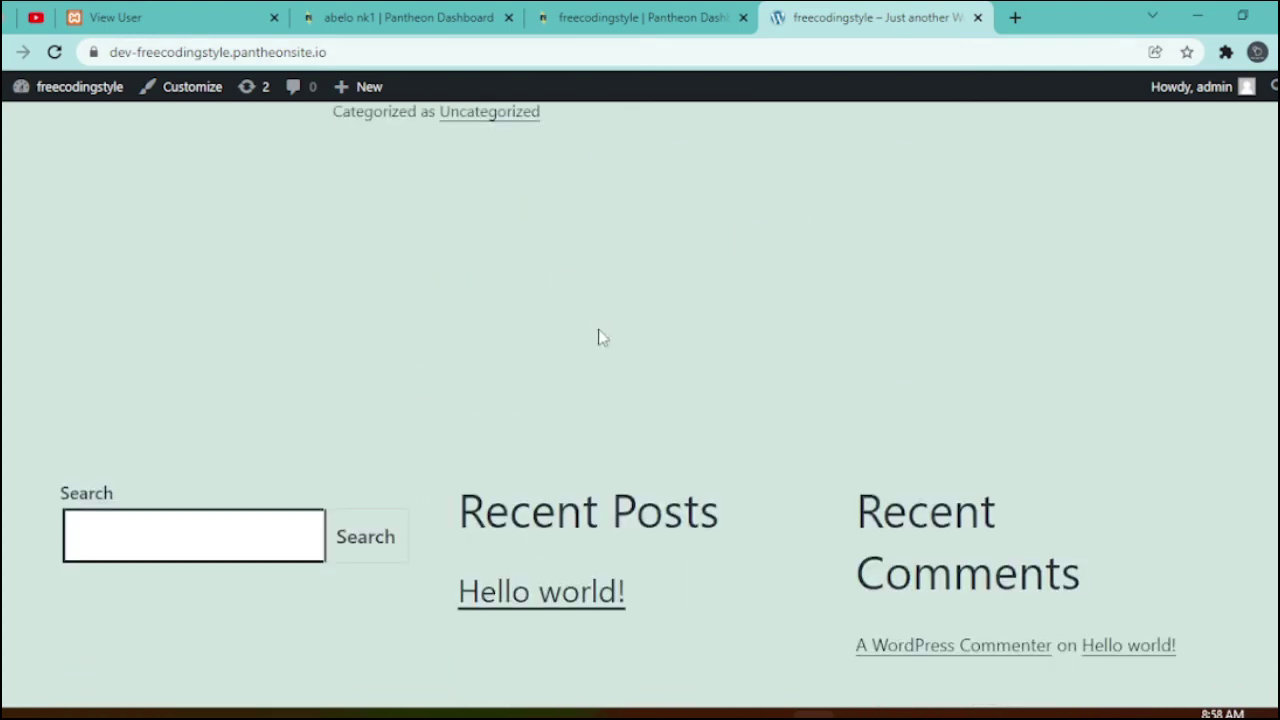
pyautogui.scroll(-2, 598, 337)
pyautogui.scroll(7, 611, 335)
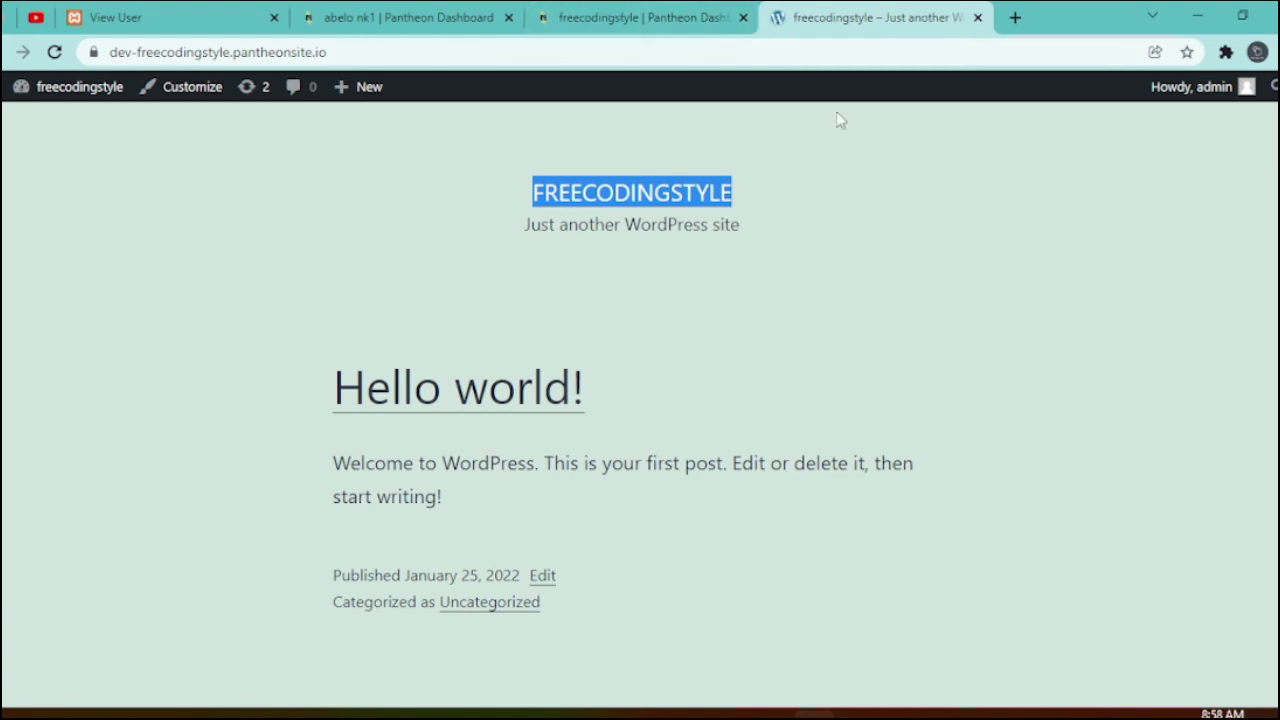
pyautogui.click(57, 90)
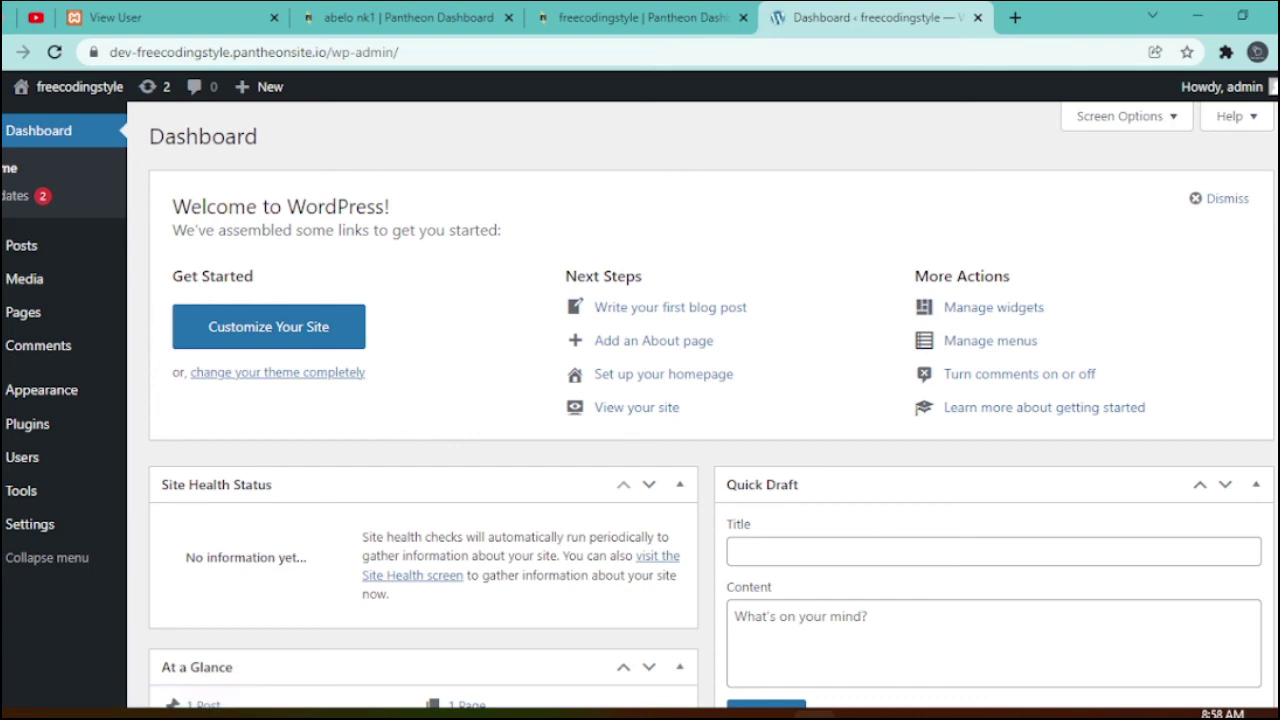
# - Visit the freecodingstyle site's public front page from the admin bar
pyautogui.scroll(-5, 700, 400)
pyautogui.scroll(5, 968, 545)
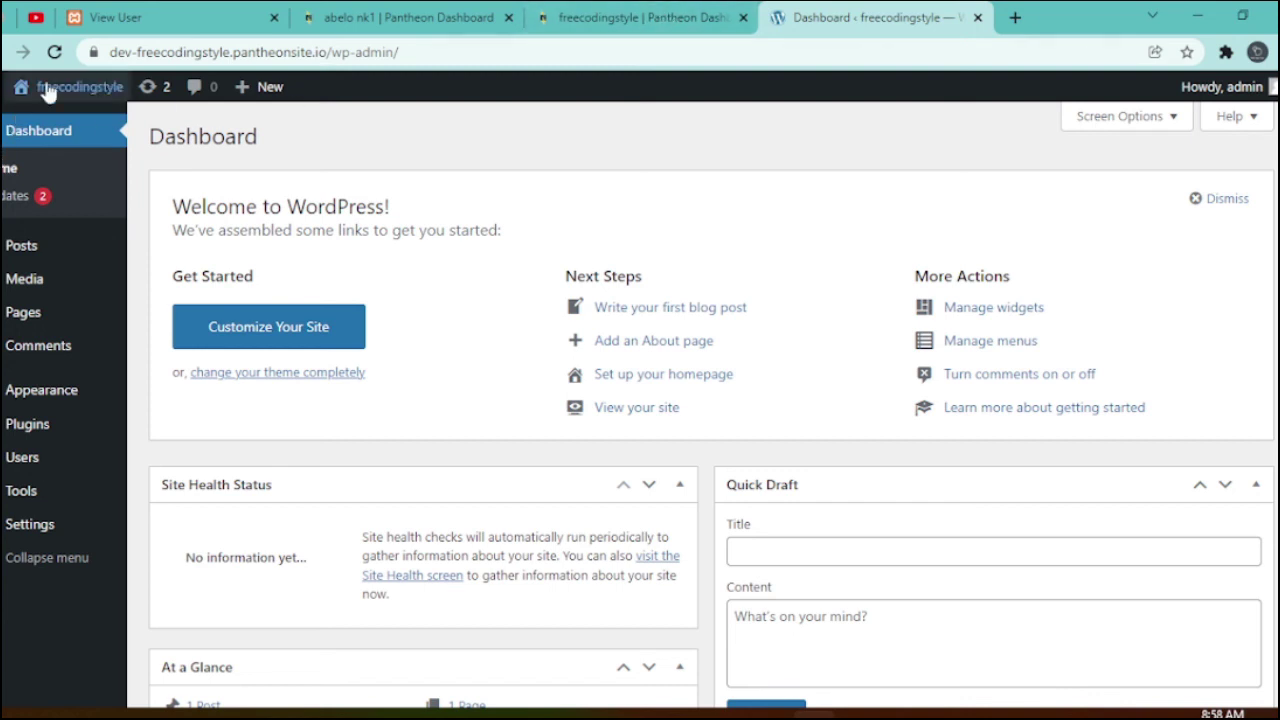
pyautogui.click(50, 121)
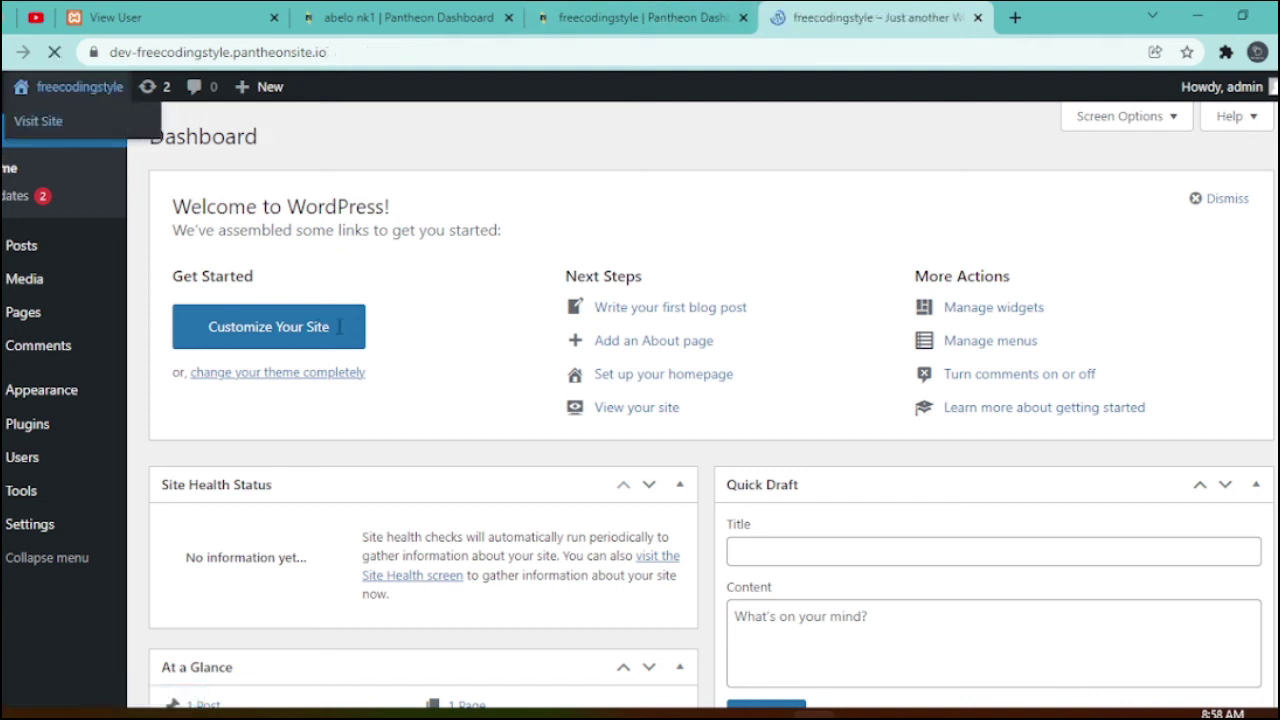